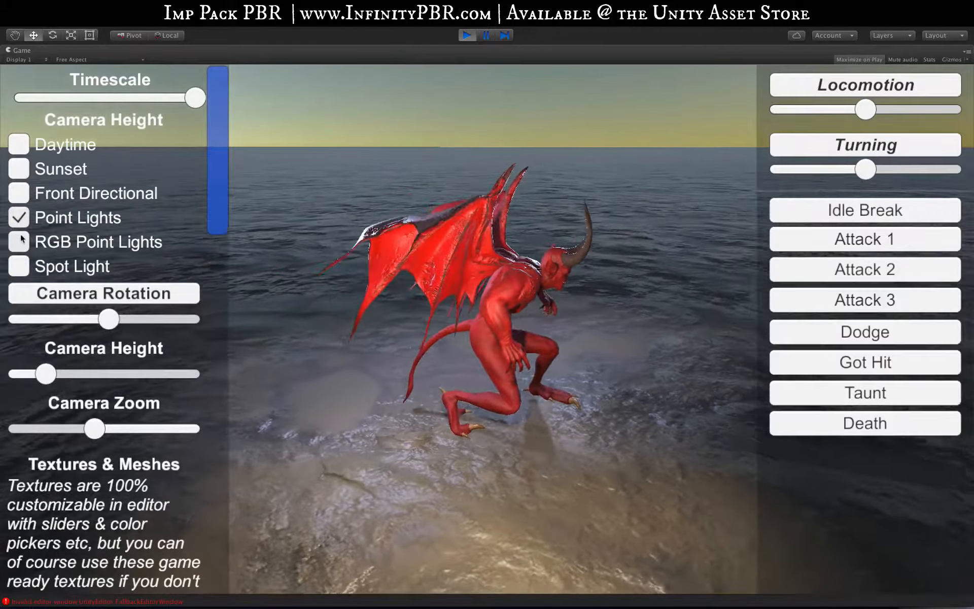
Preview the RGB Point Lights and Spot Light setups, then switch the scene lighting to Daytime
left_click(21, 237)
left_click(21, 260)
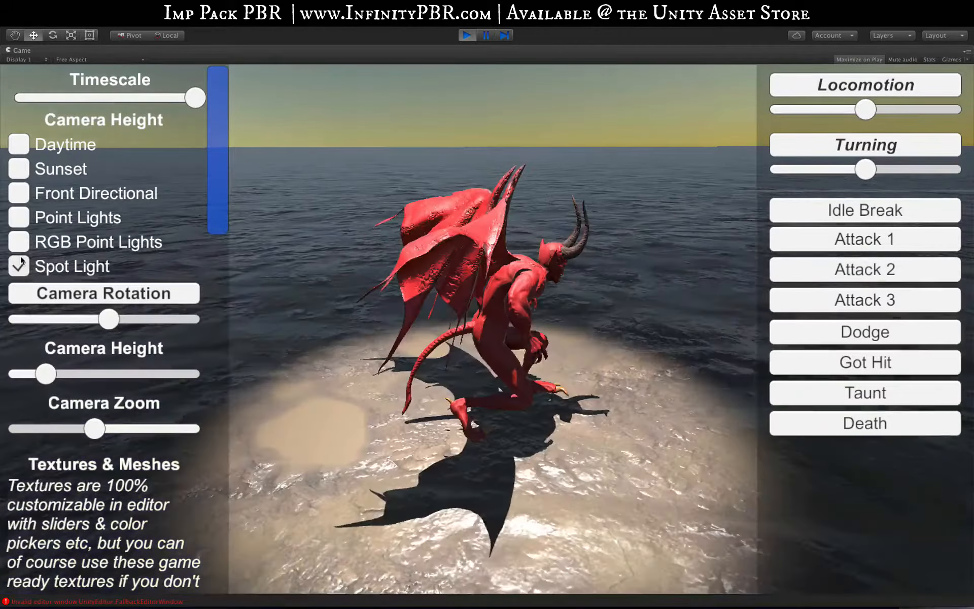
left_click(20, 142)
Hide the imp's wings and tail to preview the bare body, then show both parts again
left_click_drag(212, 203, 215, 288)
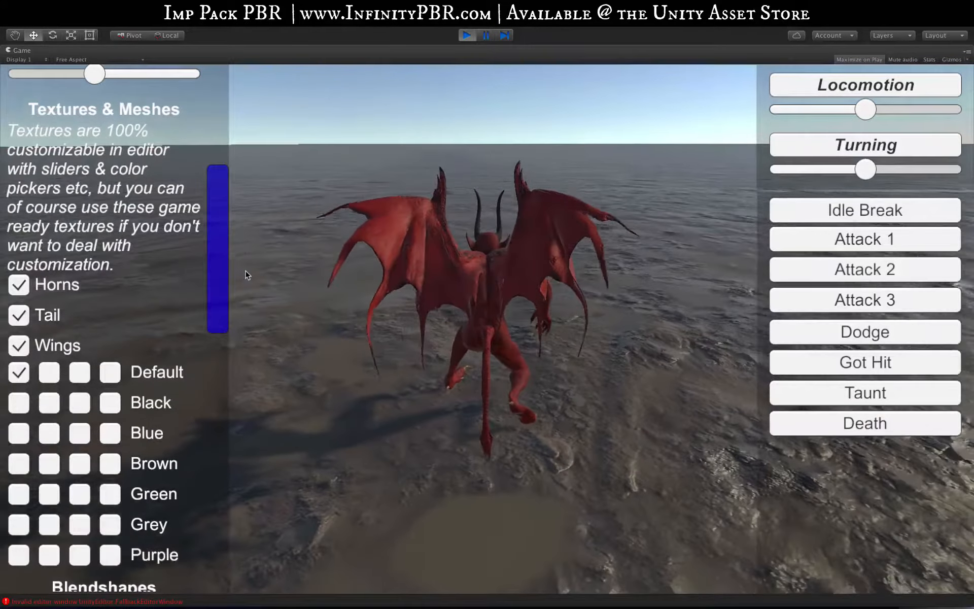
left_click(21, 347)
left_click(19, 315)
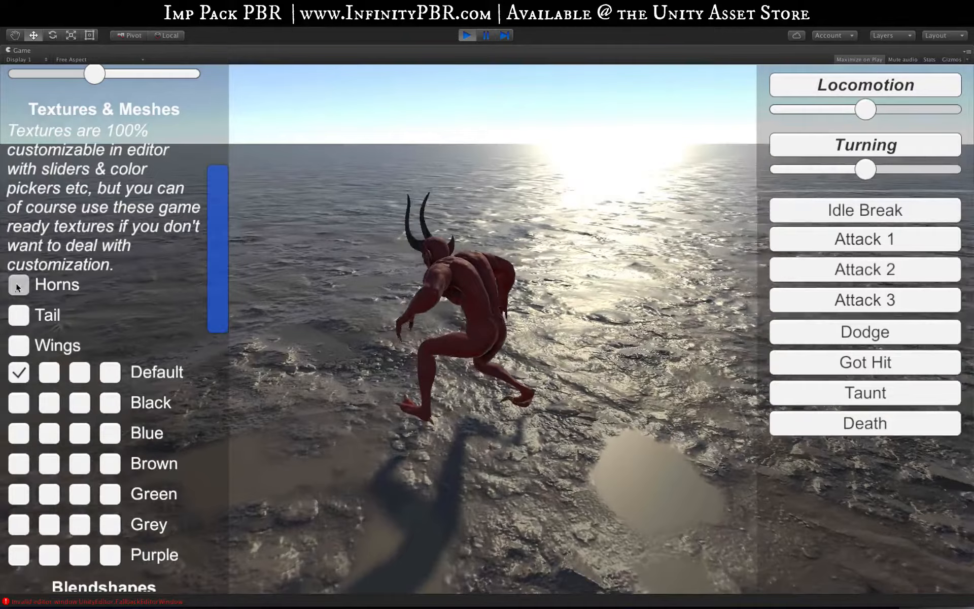
left_click(21, 321)
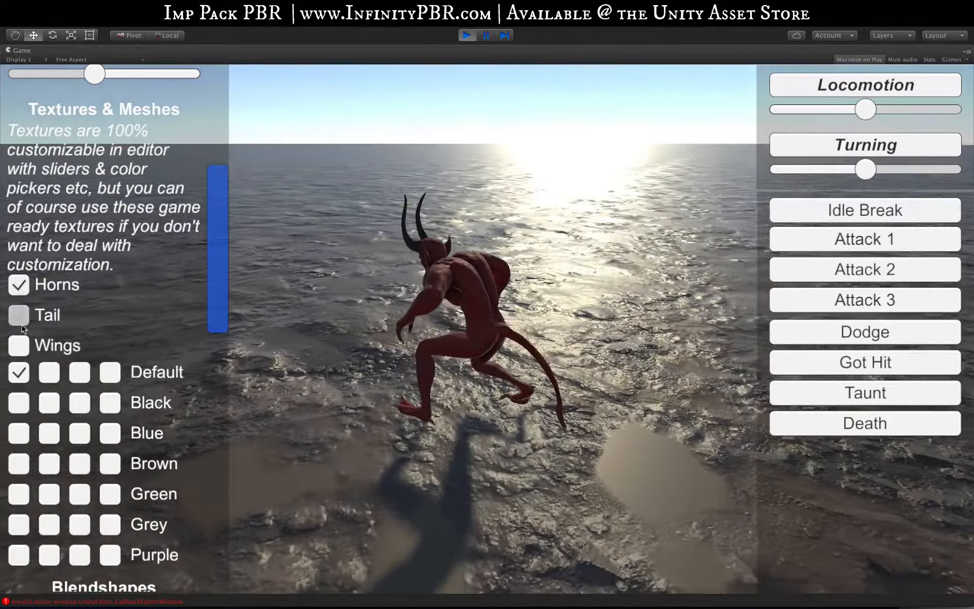
left_click(19, 344)
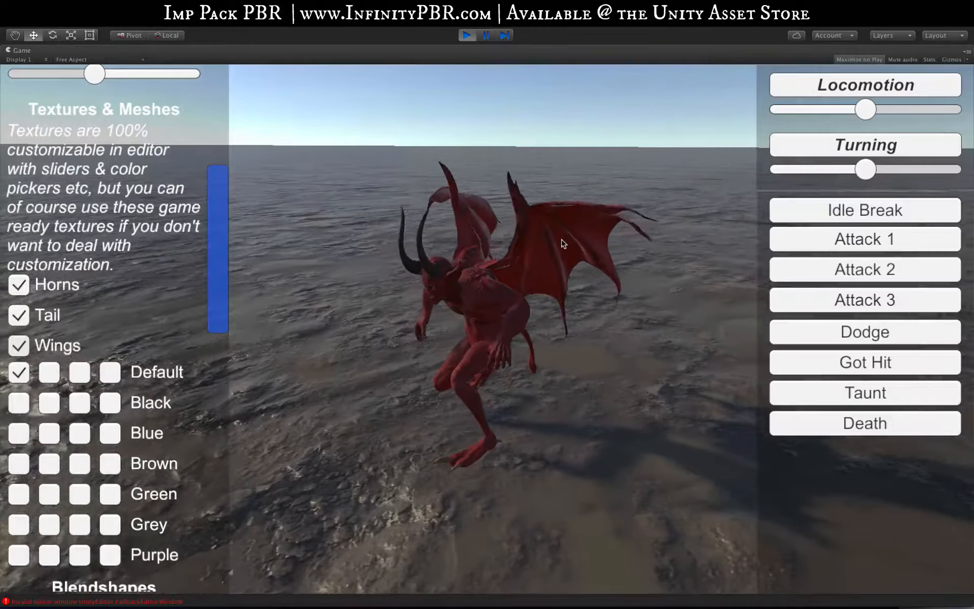
Preview Default texture variants two to four on the imp, followed by all four Black variants
left_click(56, 377)
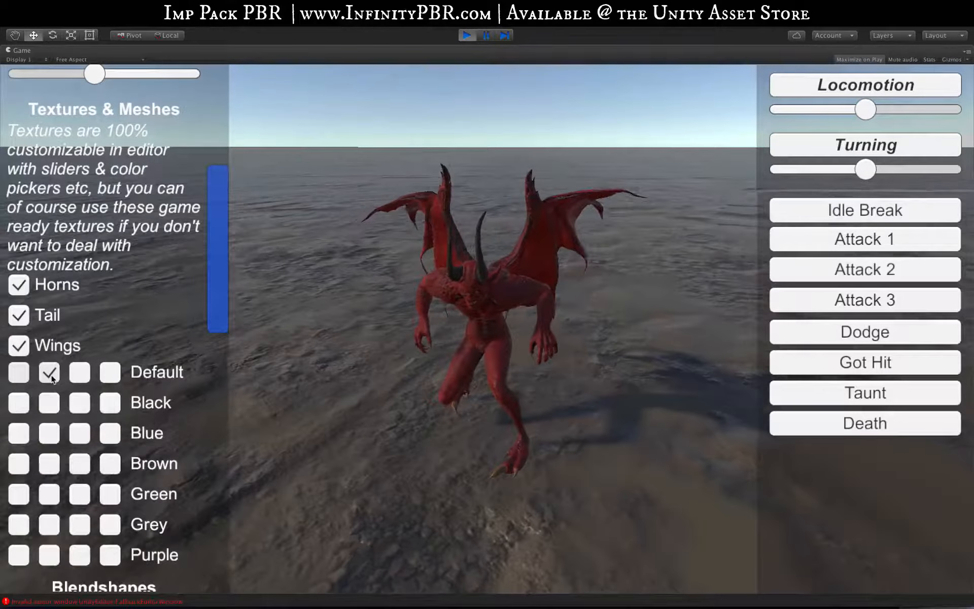
left_click(89, 376)
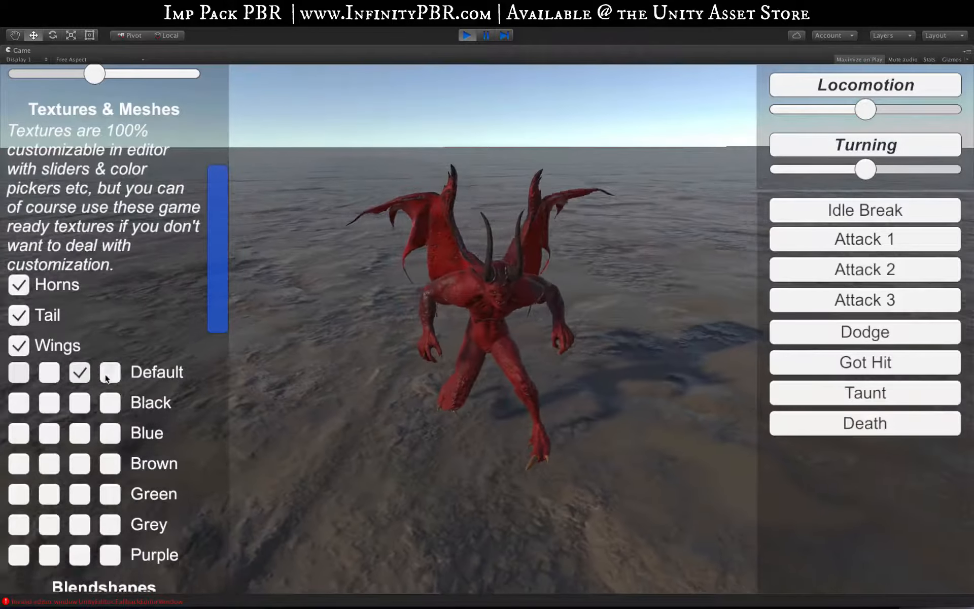
left_click(110, 374)
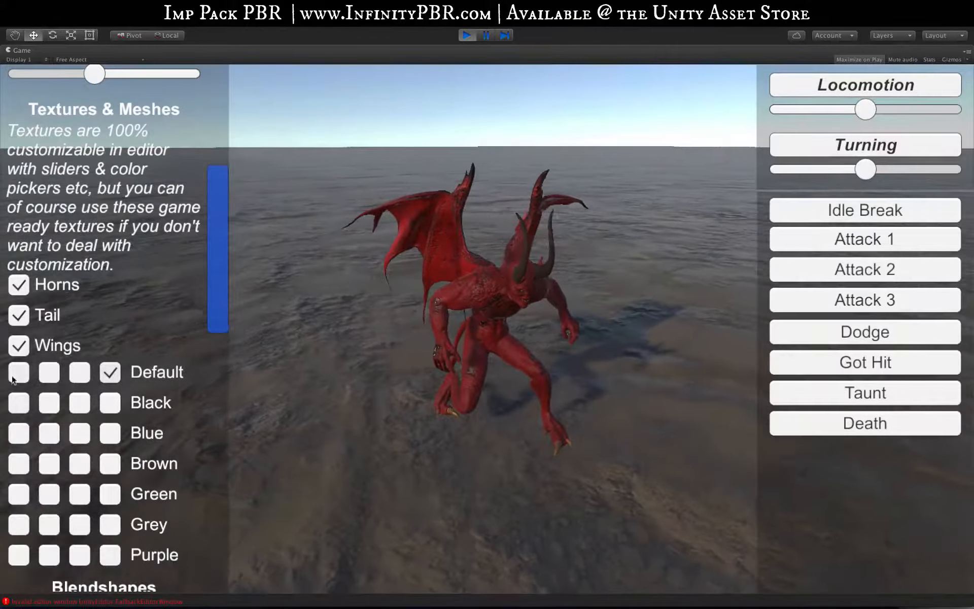
left_click(19, 402)
left_click(50, 403)
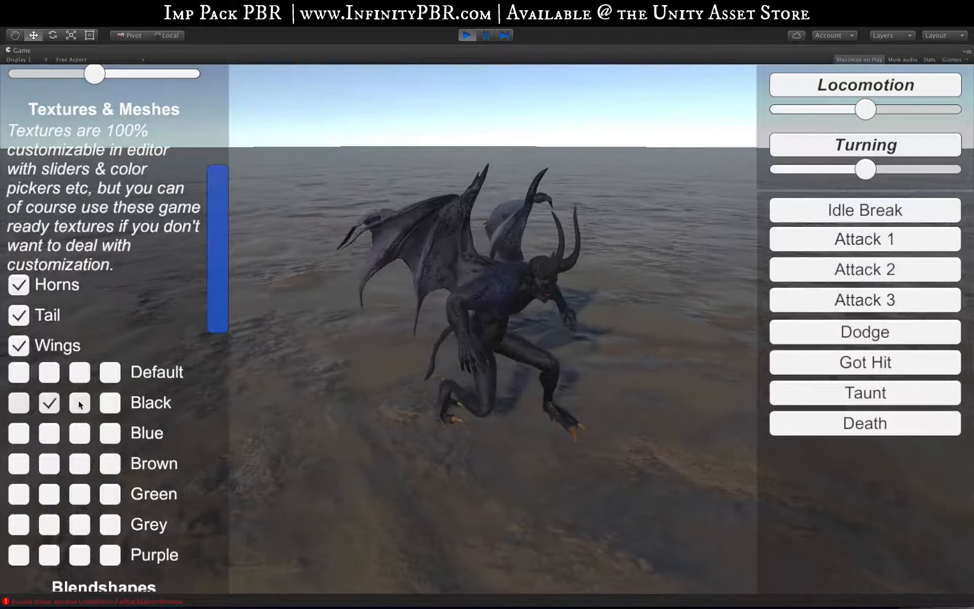
left_click(77, 404)
left_click(108, 404)
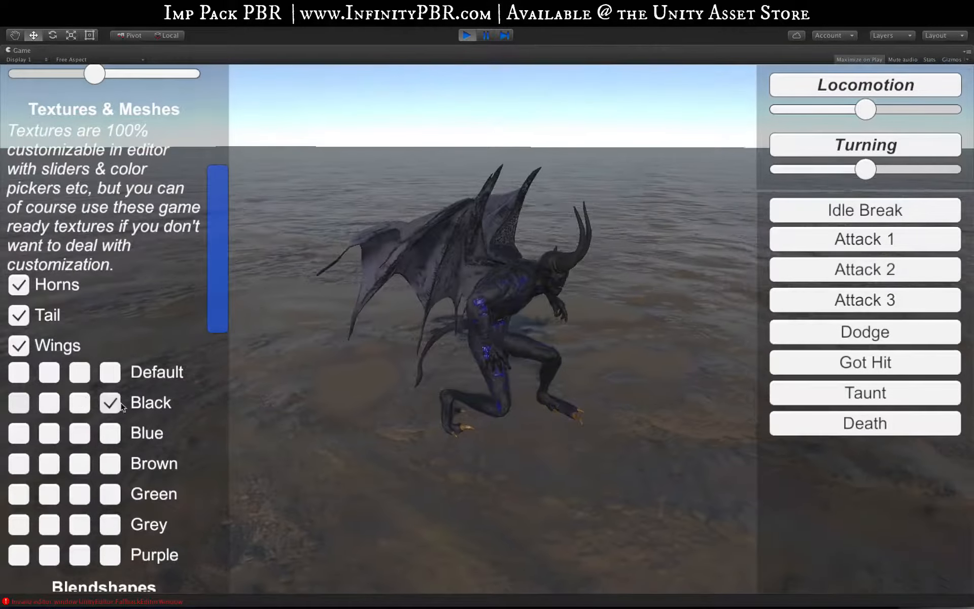
Cycle the close-up imp through all four Default and all four Black texture variants in order
mouse_move(219, 317)
left_mouse_down()
mouse_move(232, 218)
mouse_move(211, 421)
mouse_move(207, 334)
left_mouse_up()
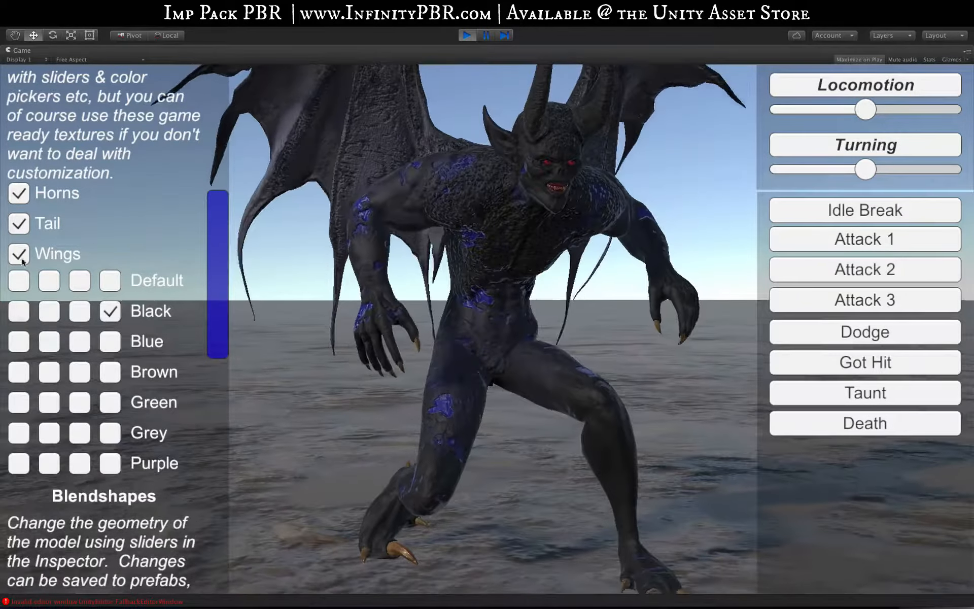
left_click(19, 279)
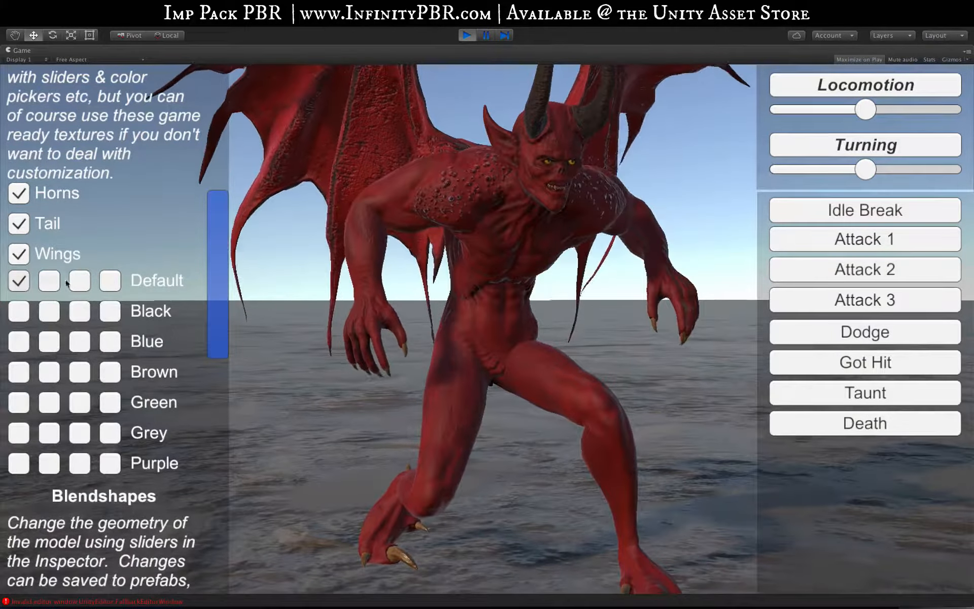
left_click(50, 280)
left_click(79, 281)
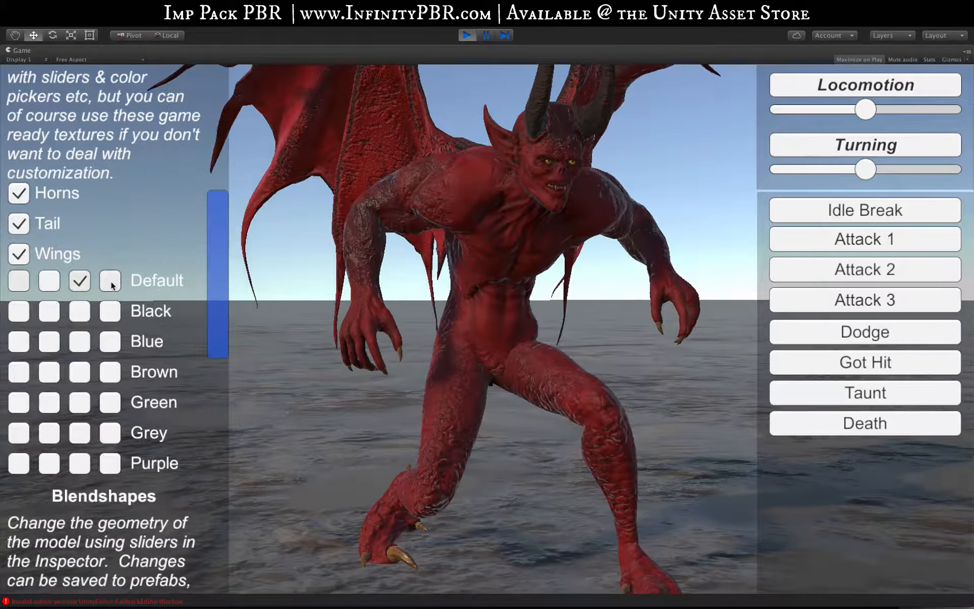
left_click(112, 283)
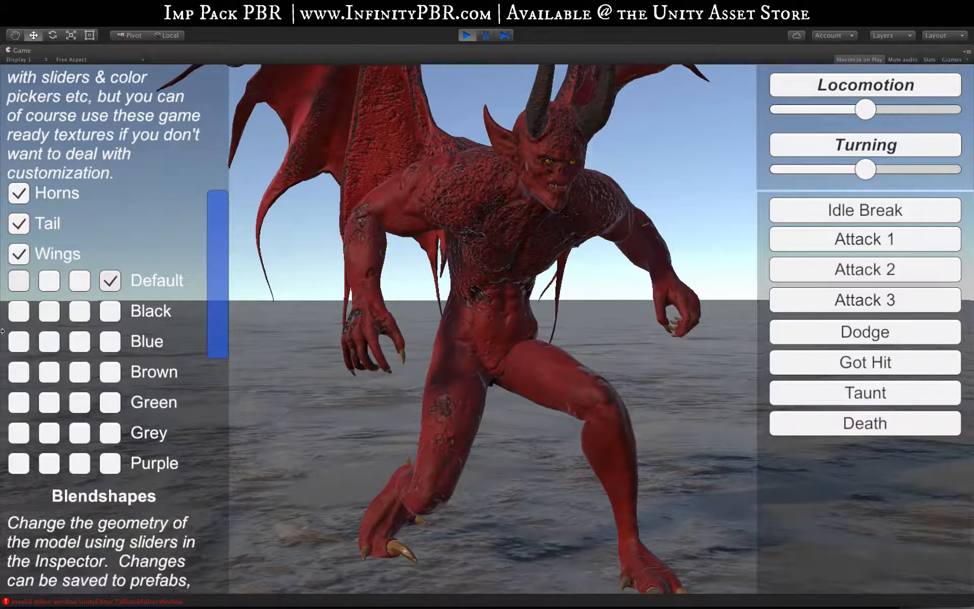
left_click(19, 311)
left_click(49, 311)
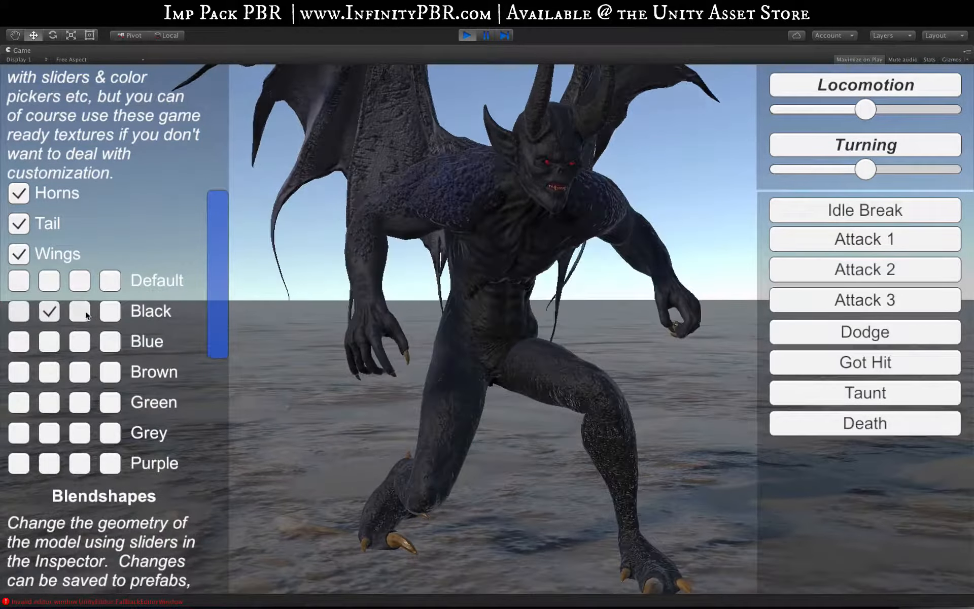
left_click(85, 313)
left_click(112, 317)
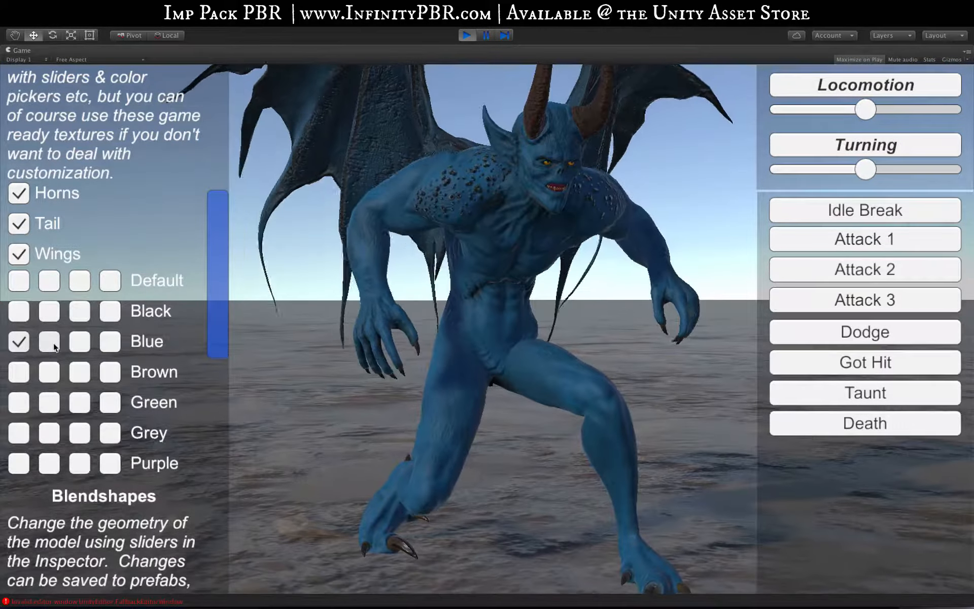
Preview the remaining Blue texture variants two to four, then the Brown variants from fourth back to first
left_click(51, 341)
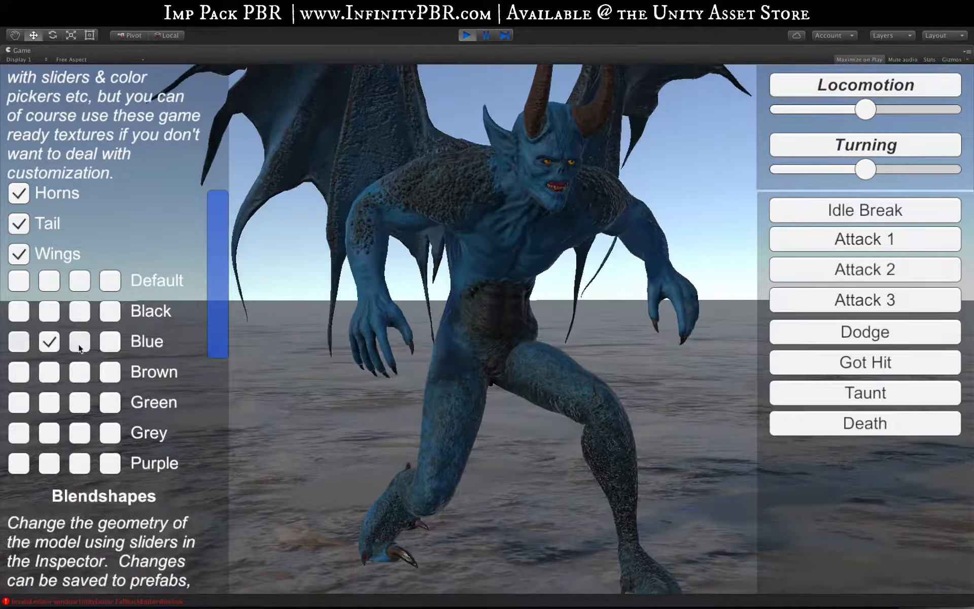
left_click(80, 342)
left_click(110, 342)
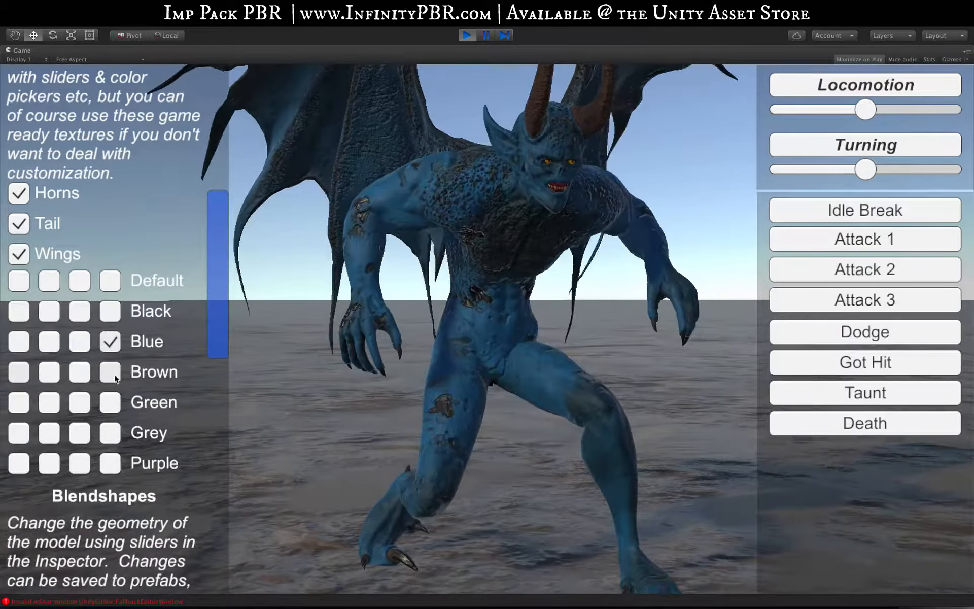
left_click(112, 374)
left_click(79, 373)
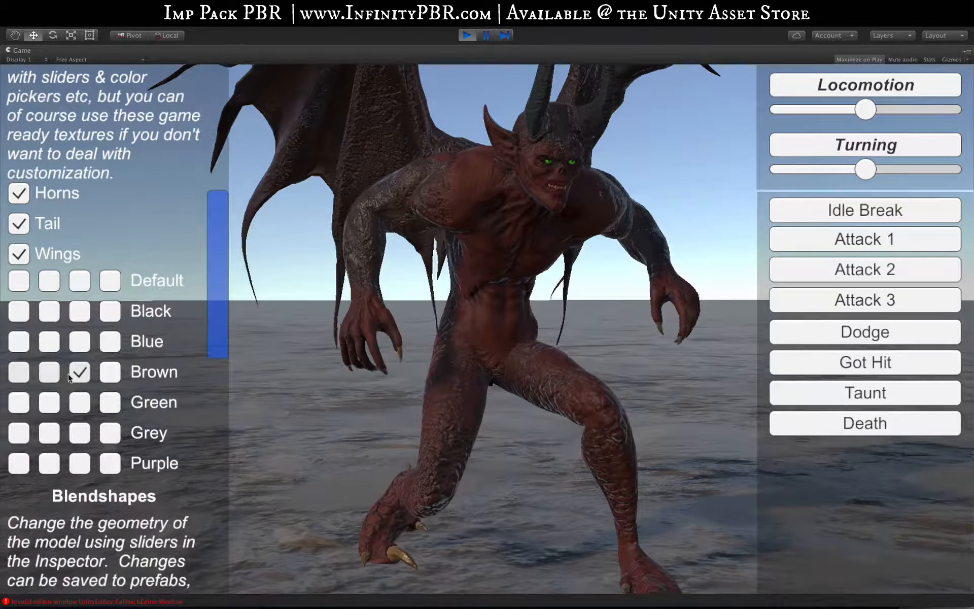
left_click(49, 373)
left_click(19, 372)
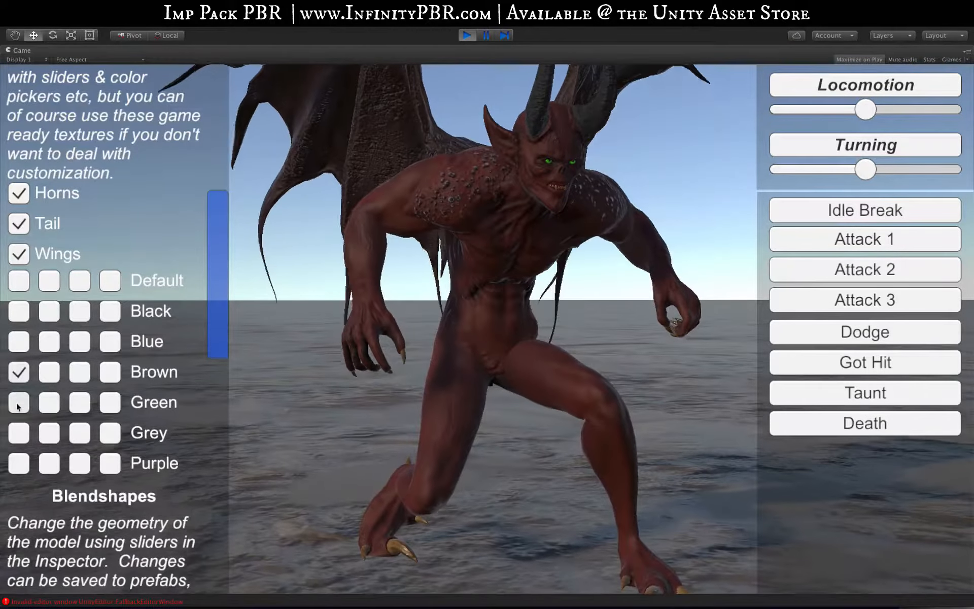
Preview the Green texture variants from first to fourth, then the Grey variants from fourth back to first
left_click(19, 402)
left_click(49, 404)
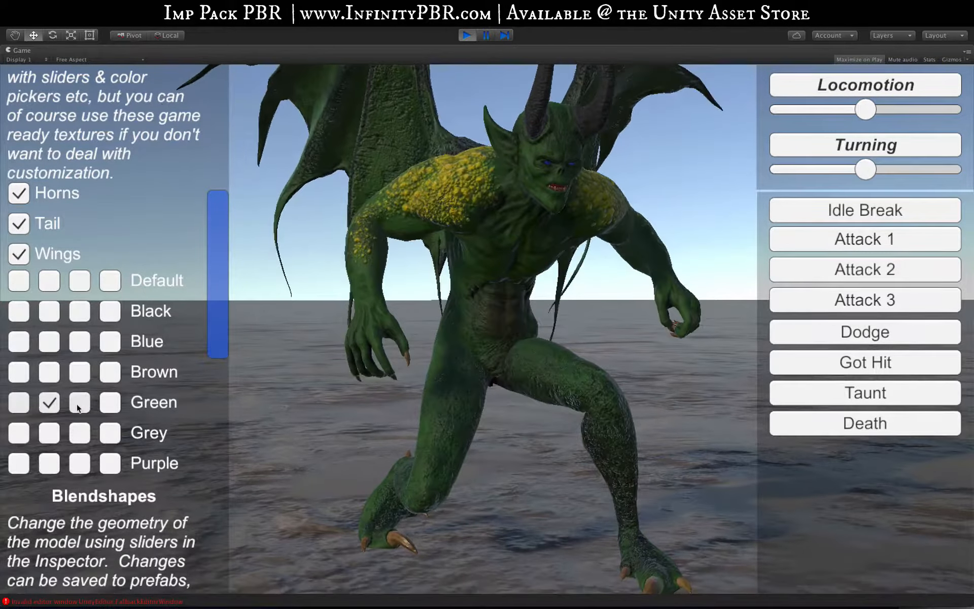
left_click(82, 403)
left_click(109, 403)
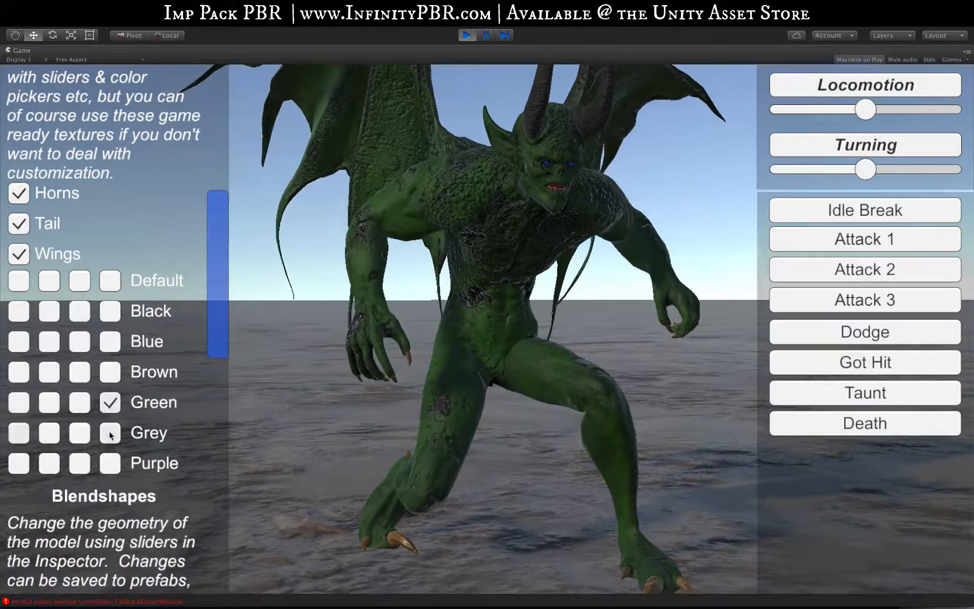
left_click(108, 432)
left_click(79, 431)
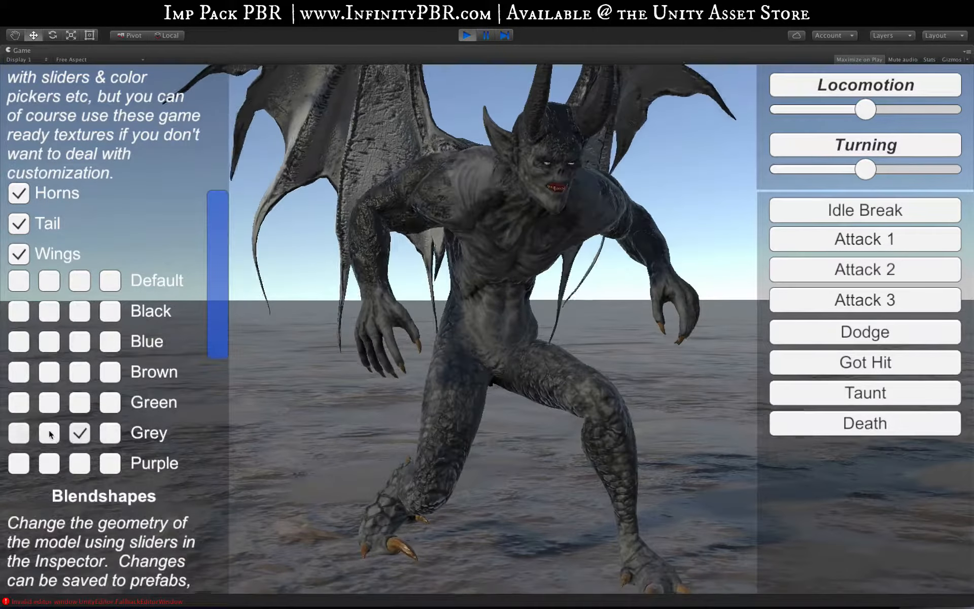
left_click(48, 432)
left_click(16, 432)
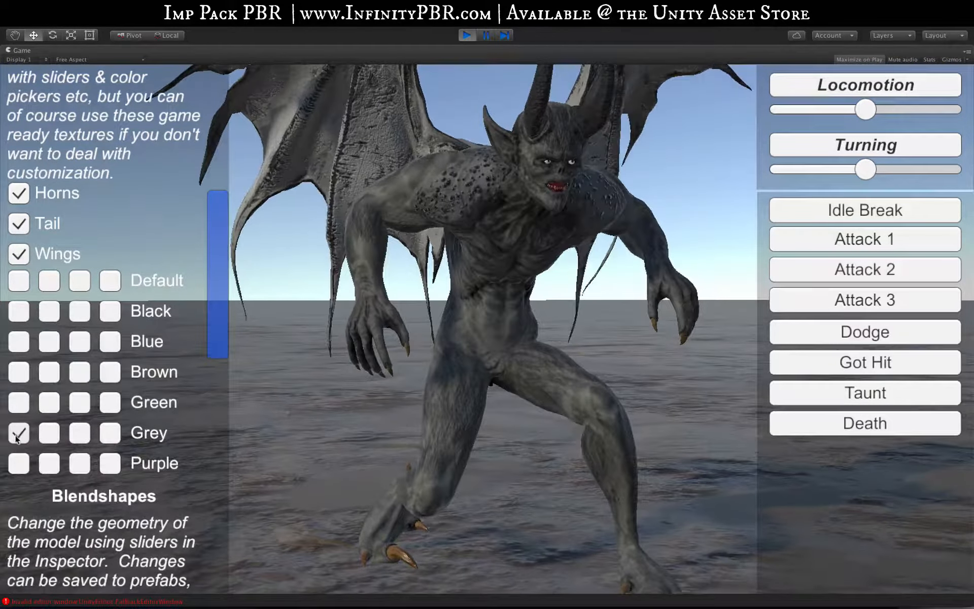
Preview all four Purple texture variants and return the imp to the first Default texture
left_click(16, 467)
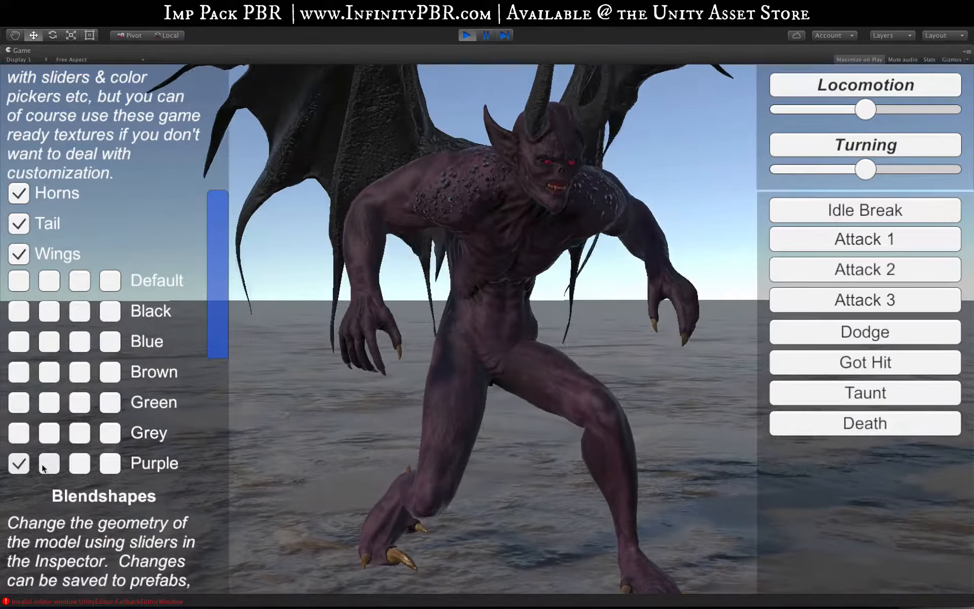
left_click(49, 463)
left_click(80, 464)
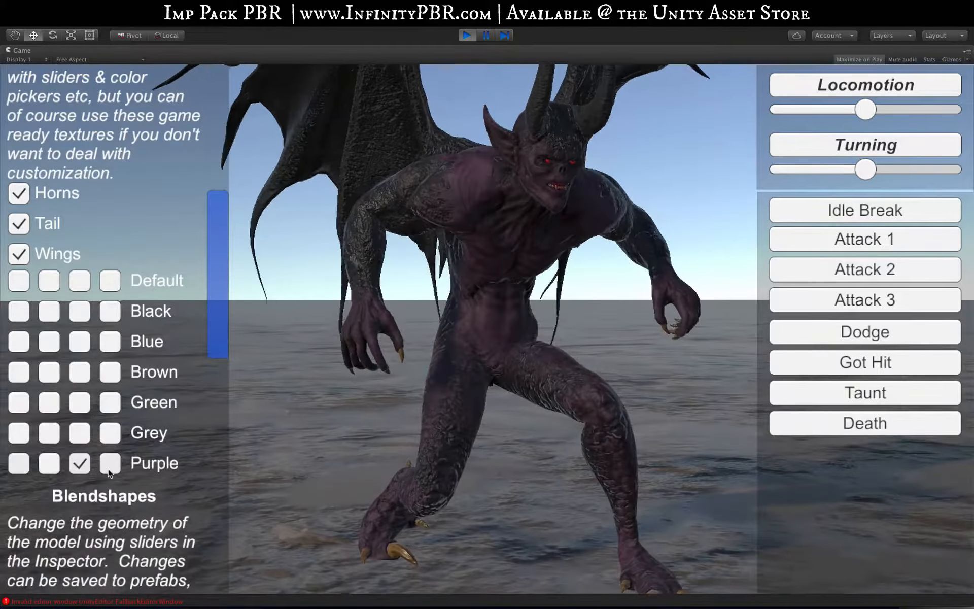
left_click(109, 465)
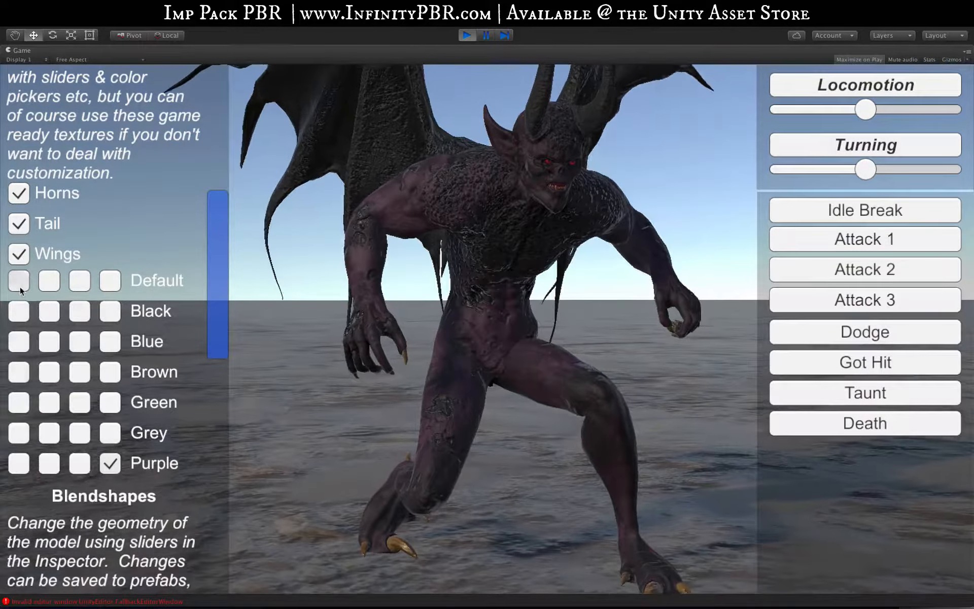
left_click(20, 284)
Apply the Head blendshape presets 1 through 5 to the imp one after another
left_click_drag(217, 271, 212, 421)
left_click(43, 305)
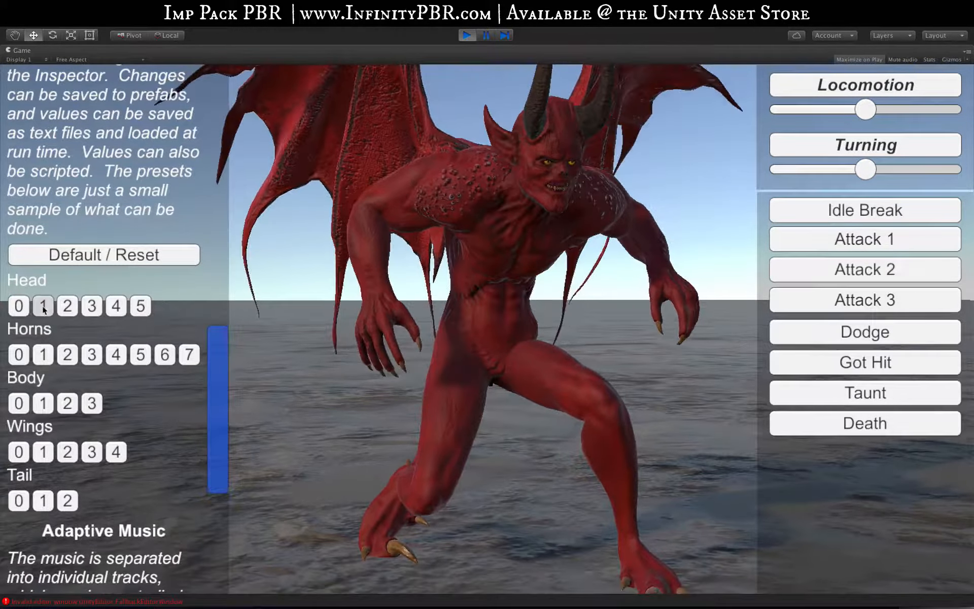
left_click(68, 306)
left_click(92, 306)
left_click(116, 305)
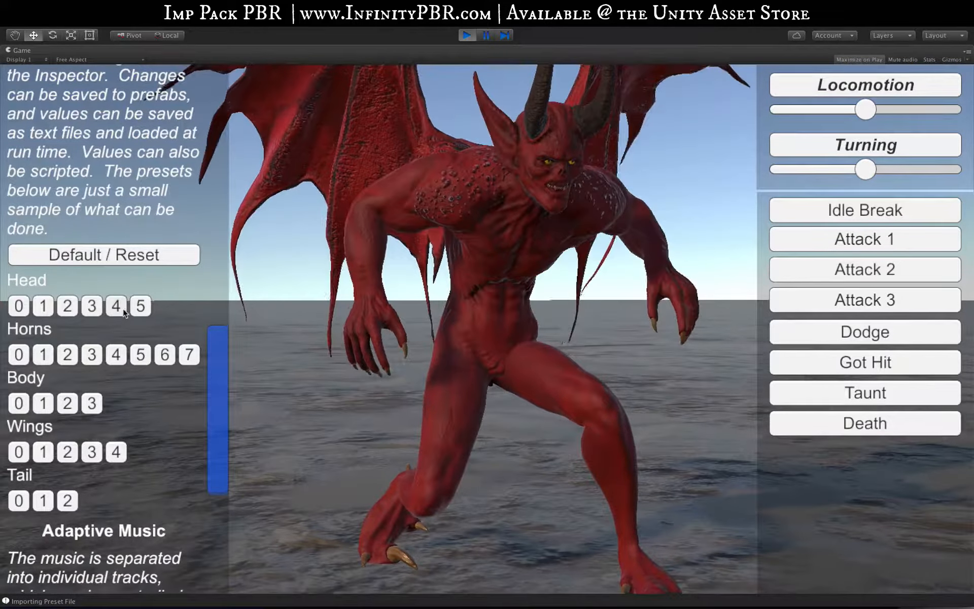
left_click(141, 305)
Try Horns blendshape presets 1, 2 and 3, then reset the blendshapes to default
left_click(43, 354)
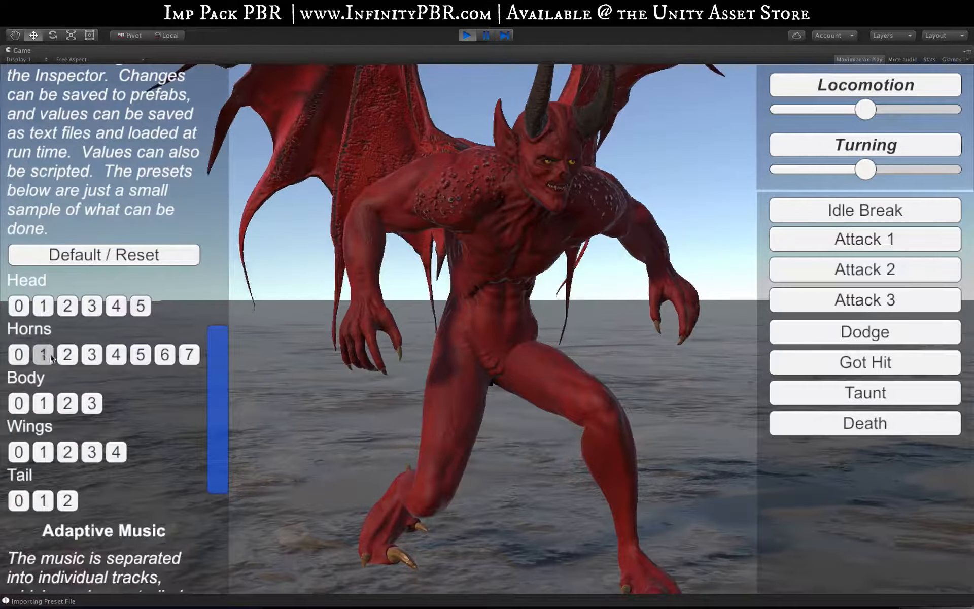
left_click(67, 354)
left_click(91, 355)
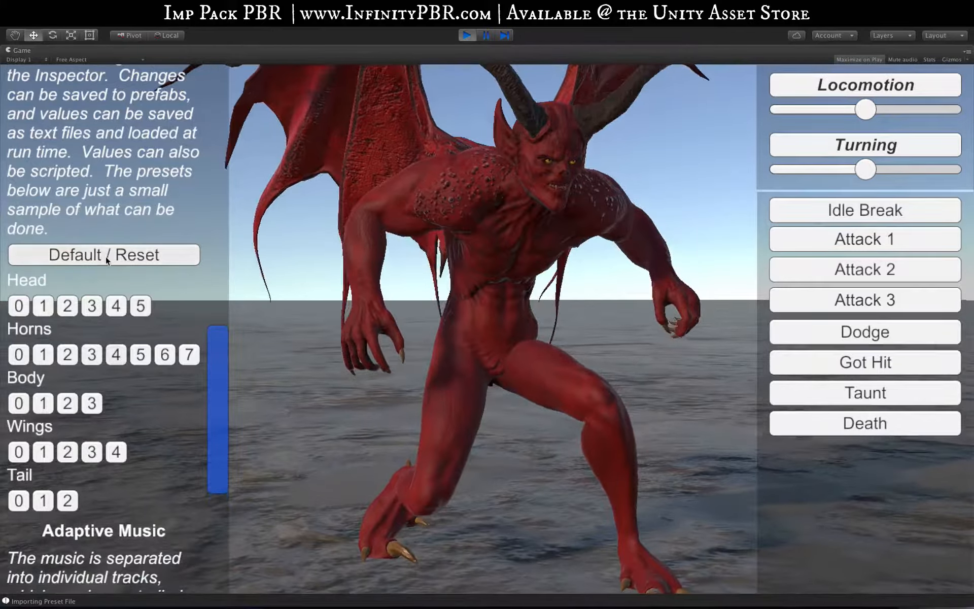
left_click(106, 255)
left_click(105, 254)
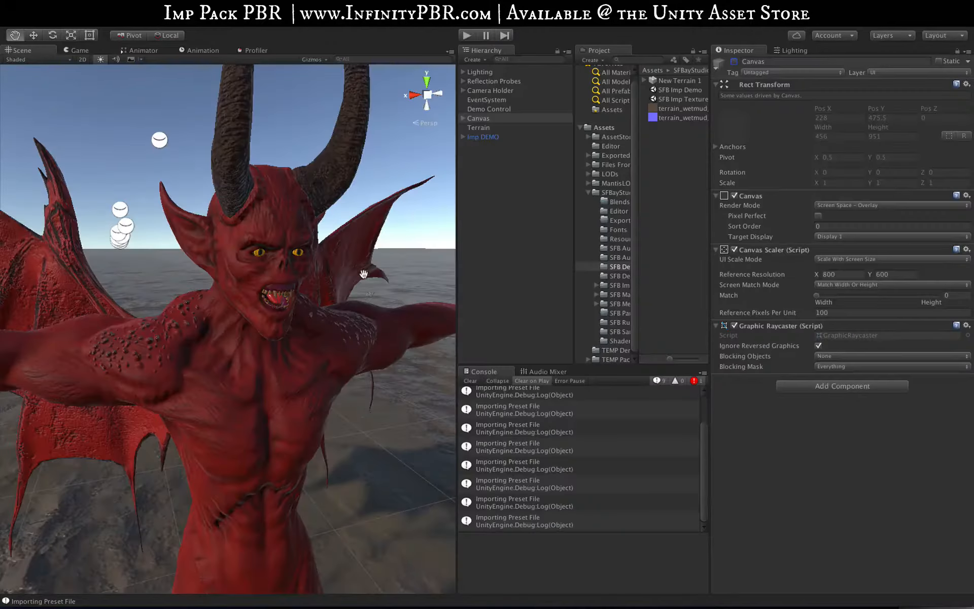
Stop play mode and open the Blend Shapes settings of the Imp DEMO object
left_click_drag(366, 273, 322, 309, "alt")
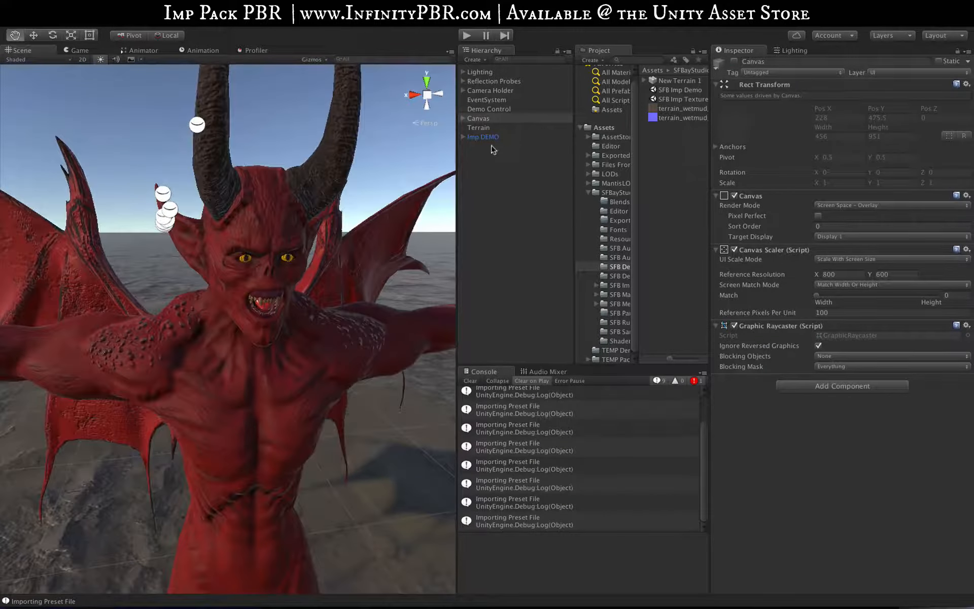
left_click(483, 136)
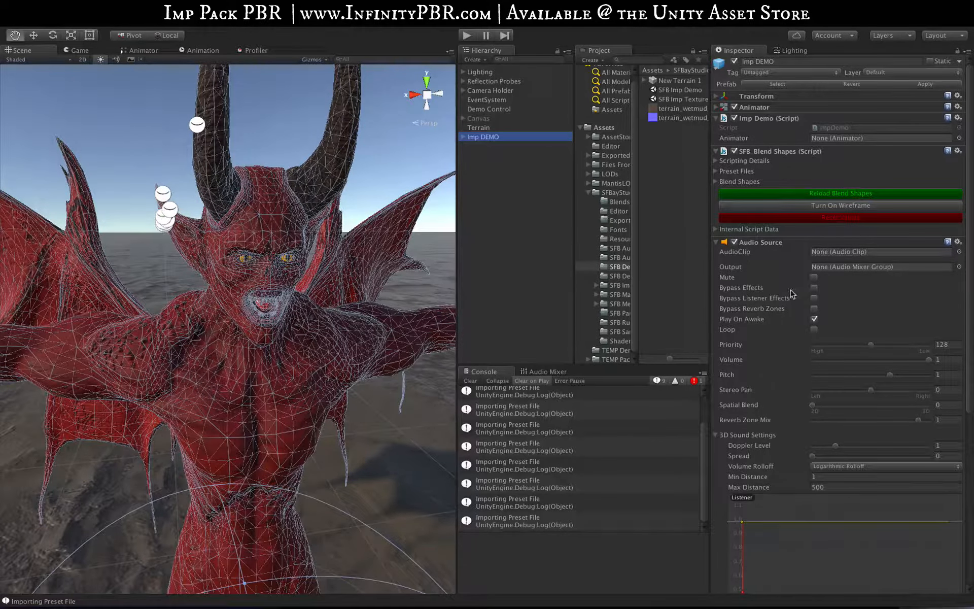
left_click(715, 182)
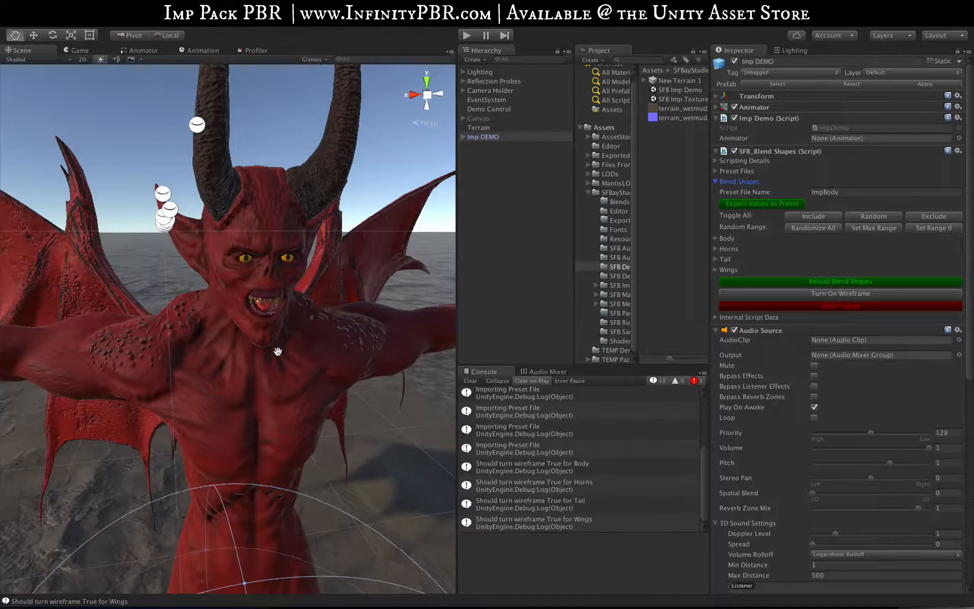
Expand the Body blend shapes and set the random ranges of all blend shapes to their maximum
scroll(277, 349, "down", 3)
scroll(277, 346, "up", 3)
scroll(278, 346, "down", 8)
left_click_drag(281, 354, 562, 289, "alt")
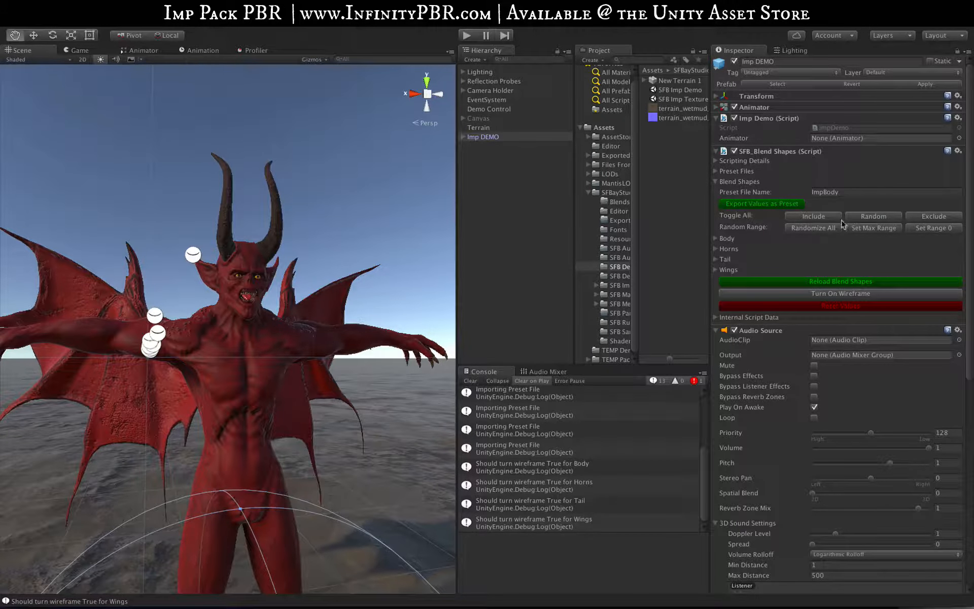
left_click(715, 239)
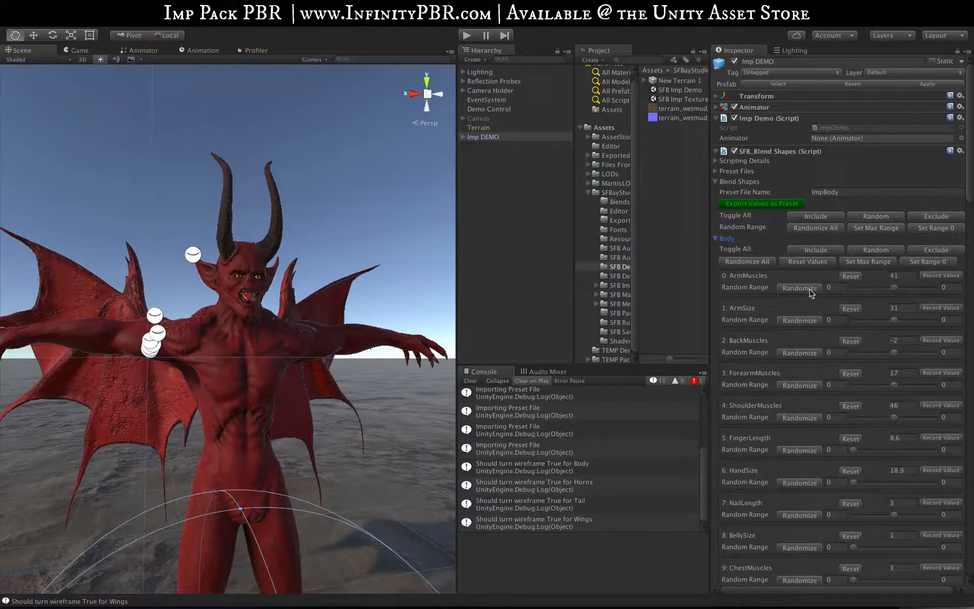
left_click(872, 228)
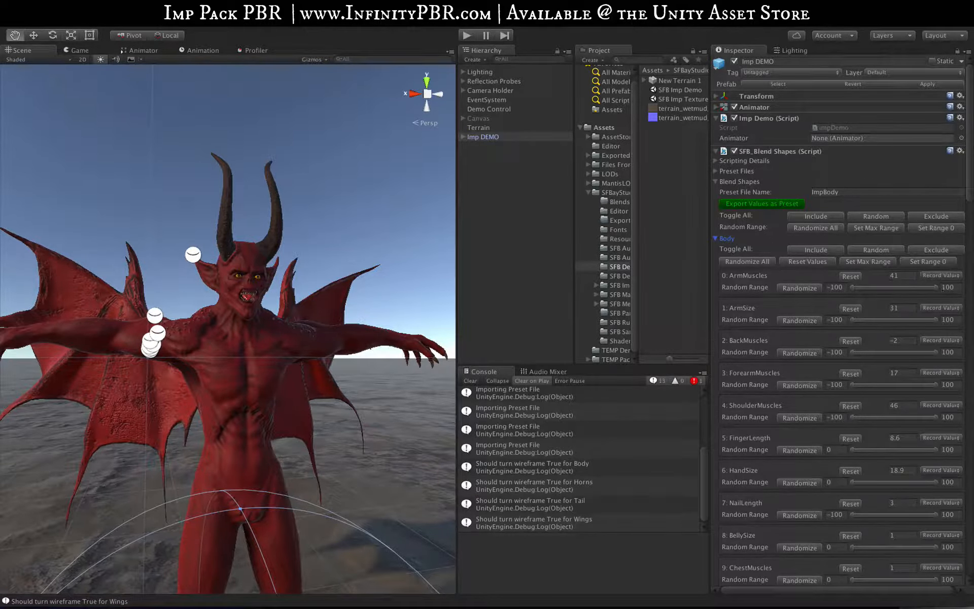
Randomize all of the imp's blend shapes repeatedly and inspect the resulting body from the side
left_click(806, 229)
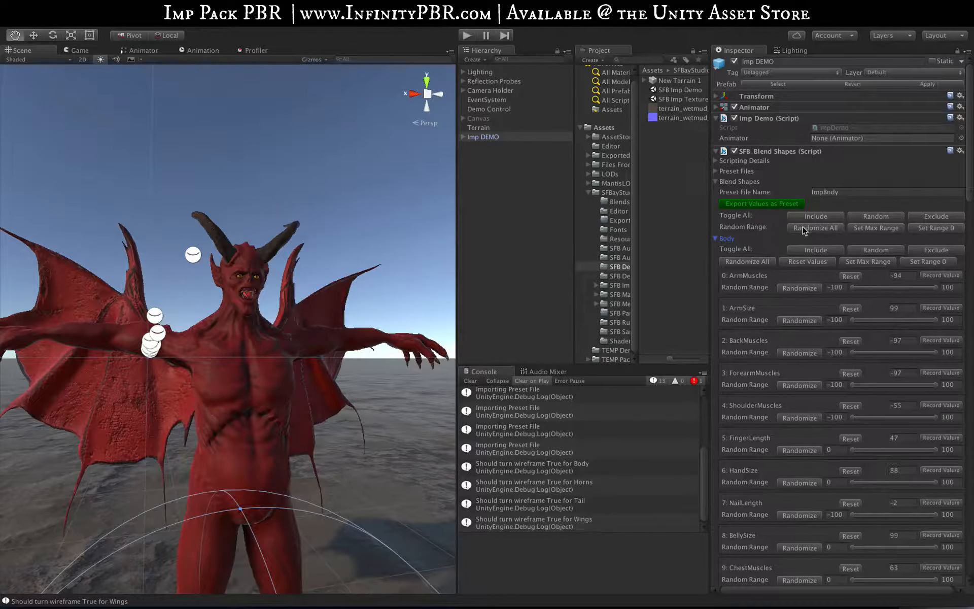
left_click(803, 228)
left_click(803, 228)
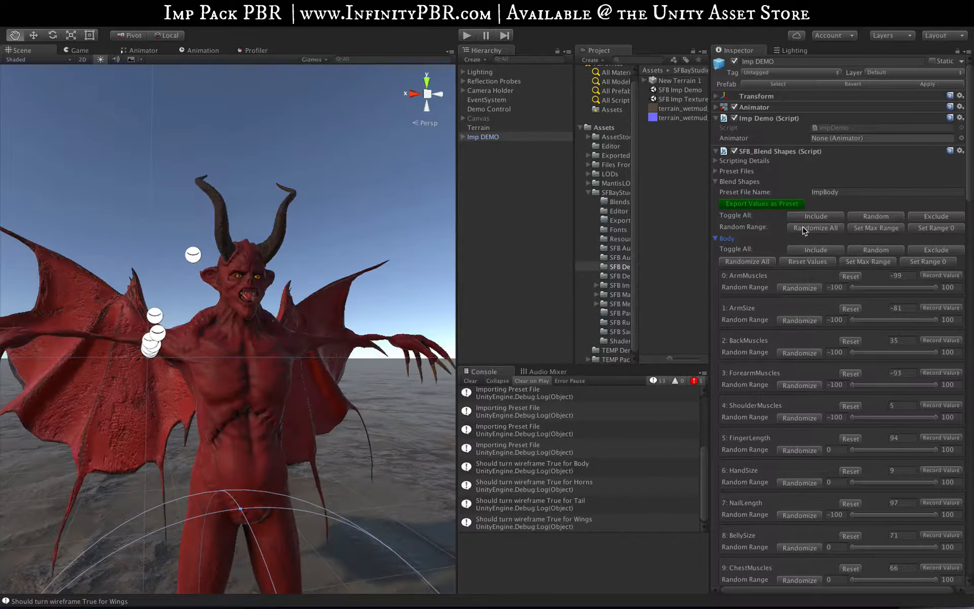
left_click(803, 229)
left_click(803, 229)
left_click(803, 229)
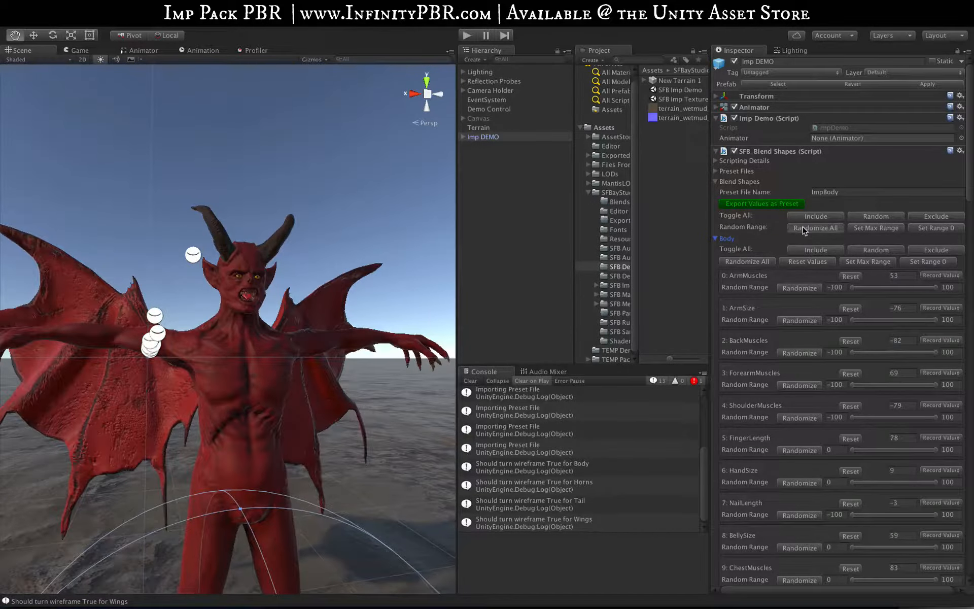
left_click(803, 228)
left_click(803, 229)
left_click(803, 228)
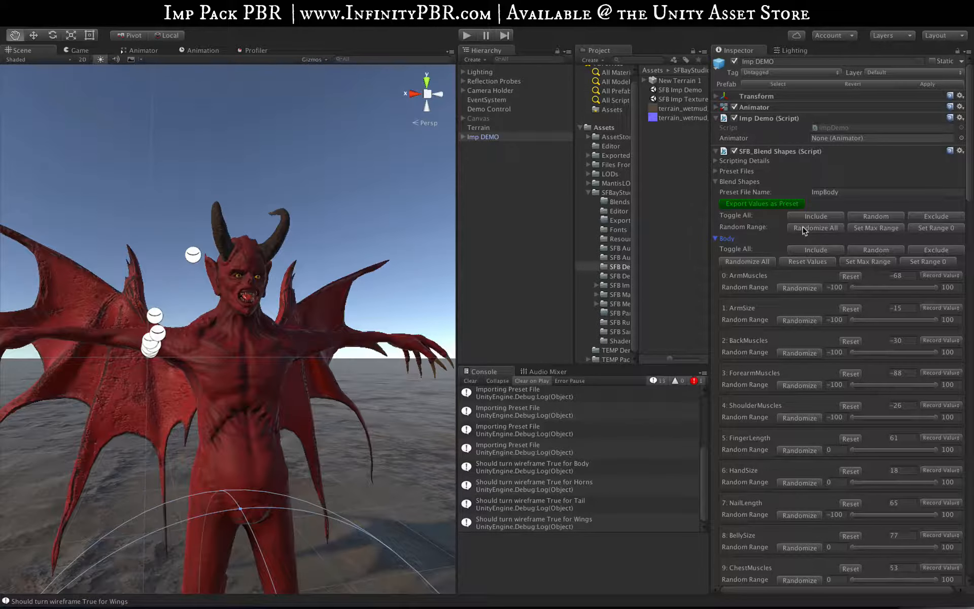
left_click(803, 229)
left_click(803, 229)
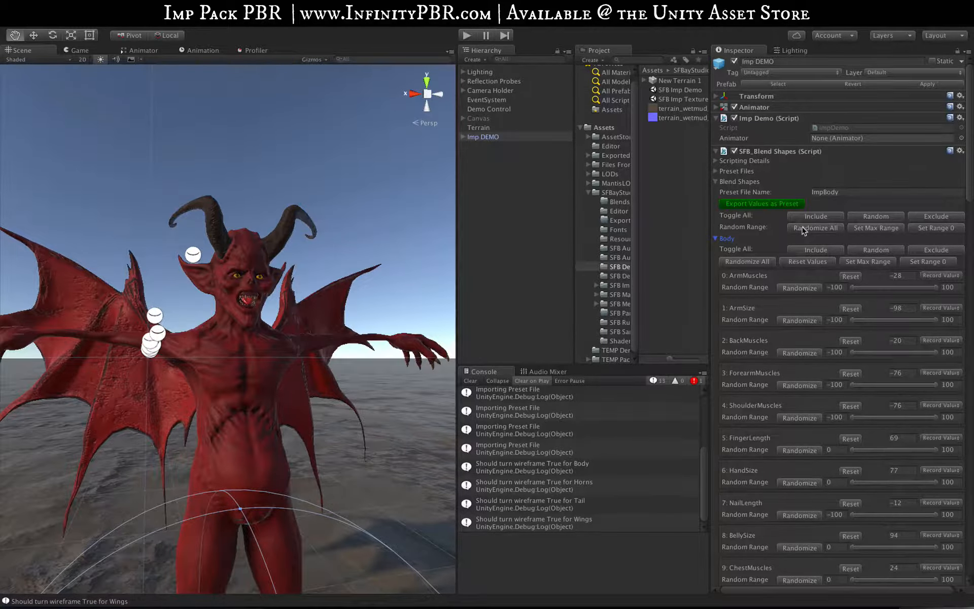
left_click_drag(214, 408, 355, 457, "alt")
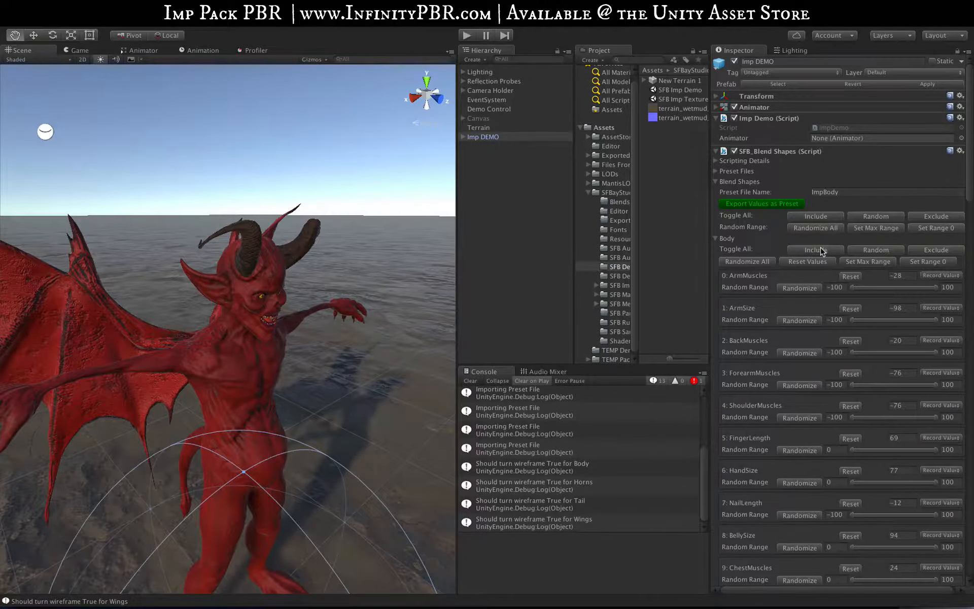
Reset all blend shape values of the imp
scroll(862, 466, "down", 15)
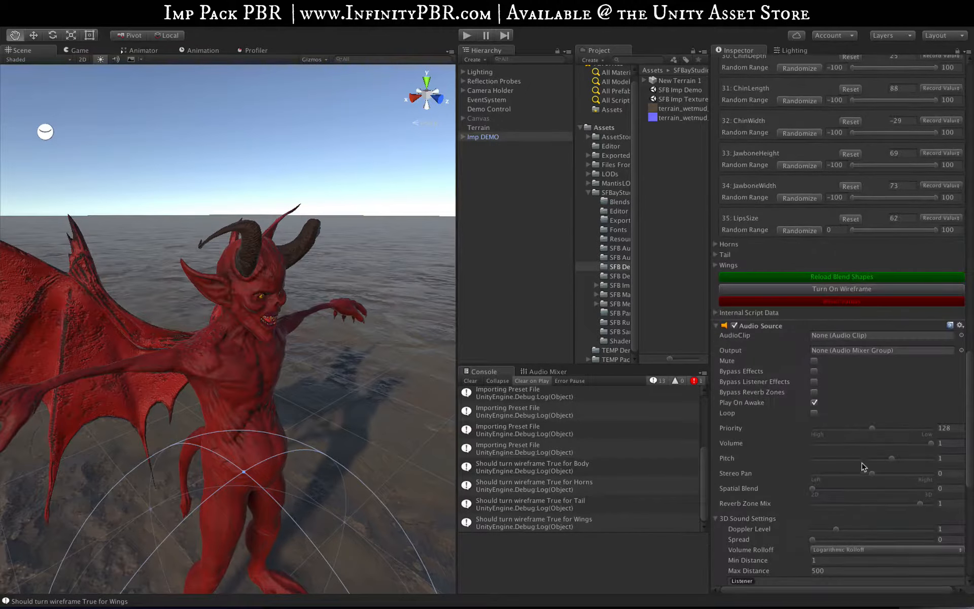
left_click(847, 302)
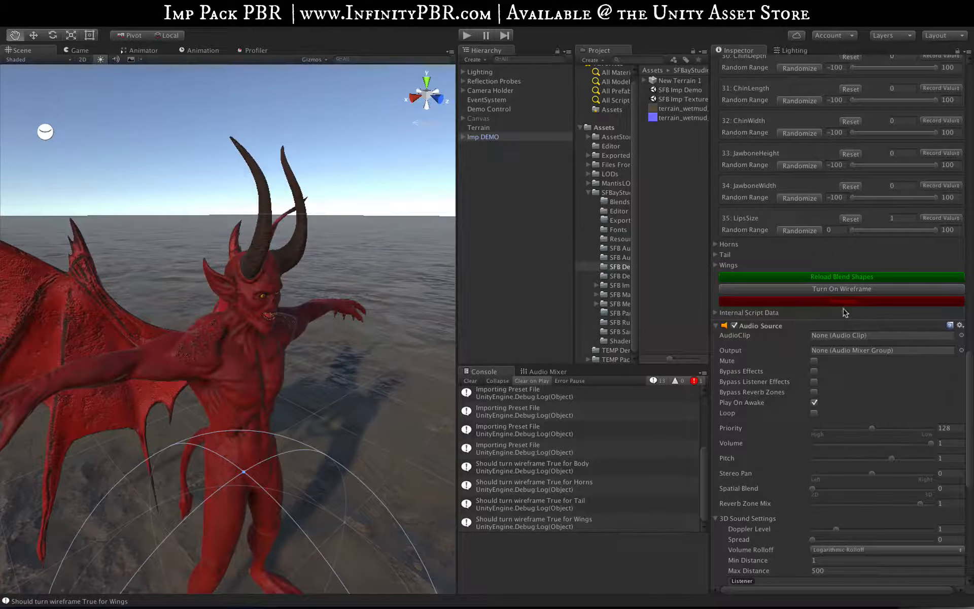
scroll(848, 304, "up", 15)
scroll(875, 262, "up", 4)
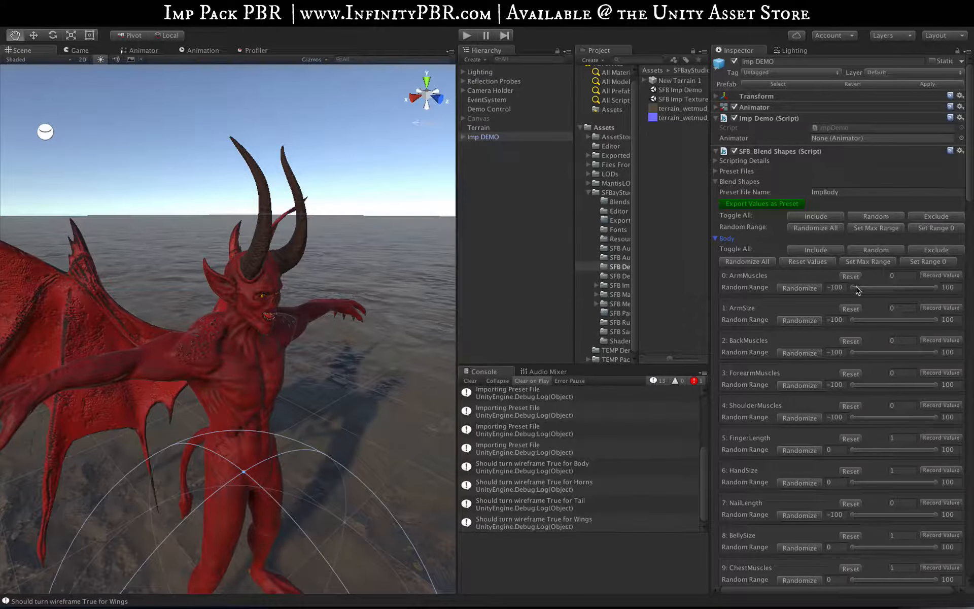
Try several random values for the HeadSize blend shape in the Body group
scroll(764, 346, "down", 8)
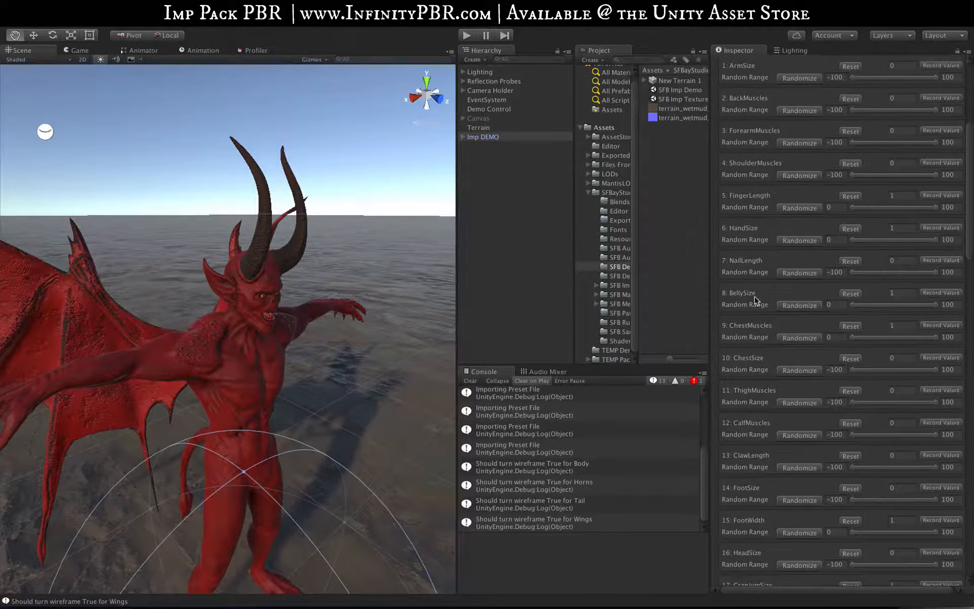
scroll(757, 234, "down", 6)
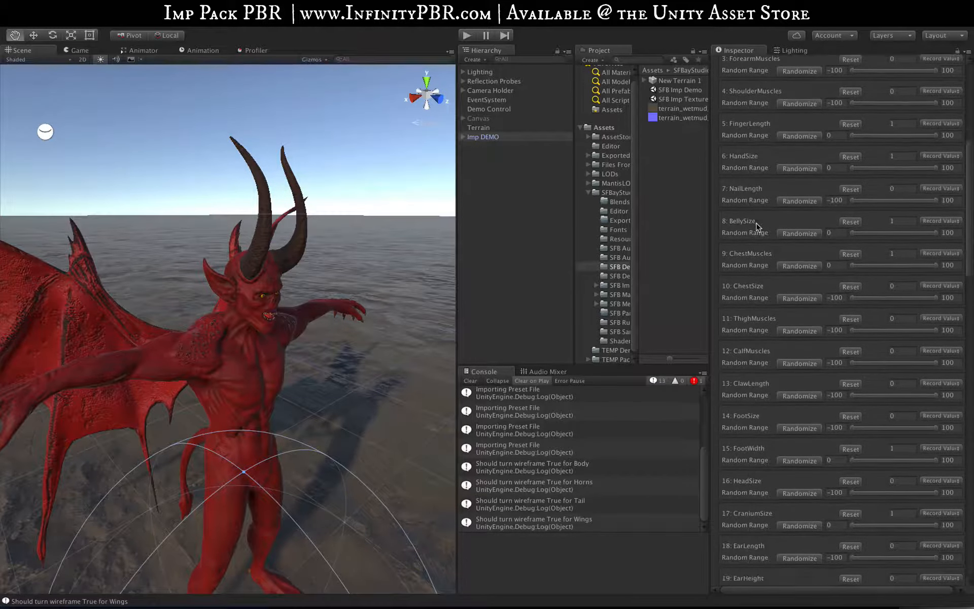
scroll(757, 228, "down", 5)
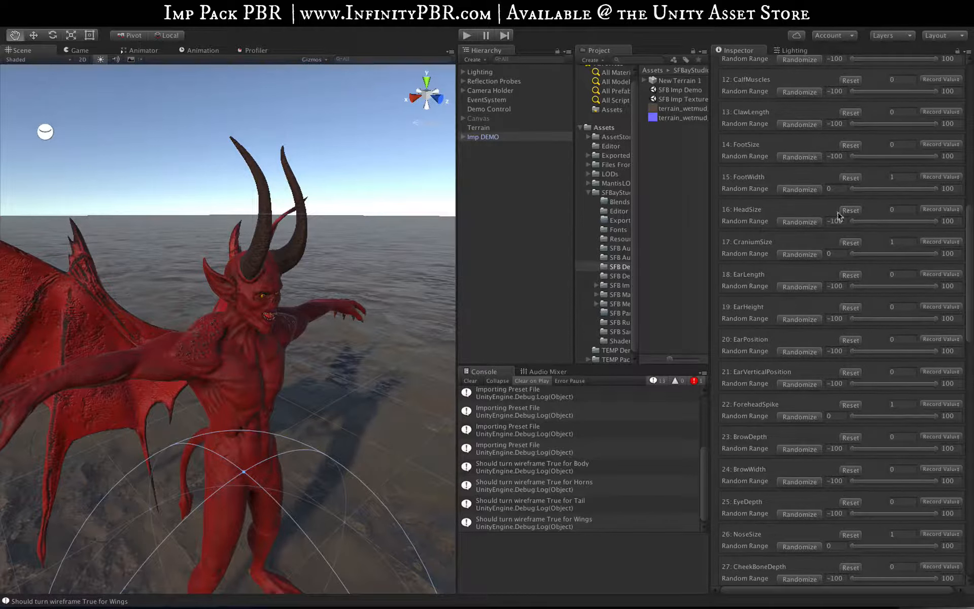
left_click(806, 223)
left_click(804, 223)
left_click(802, 223)
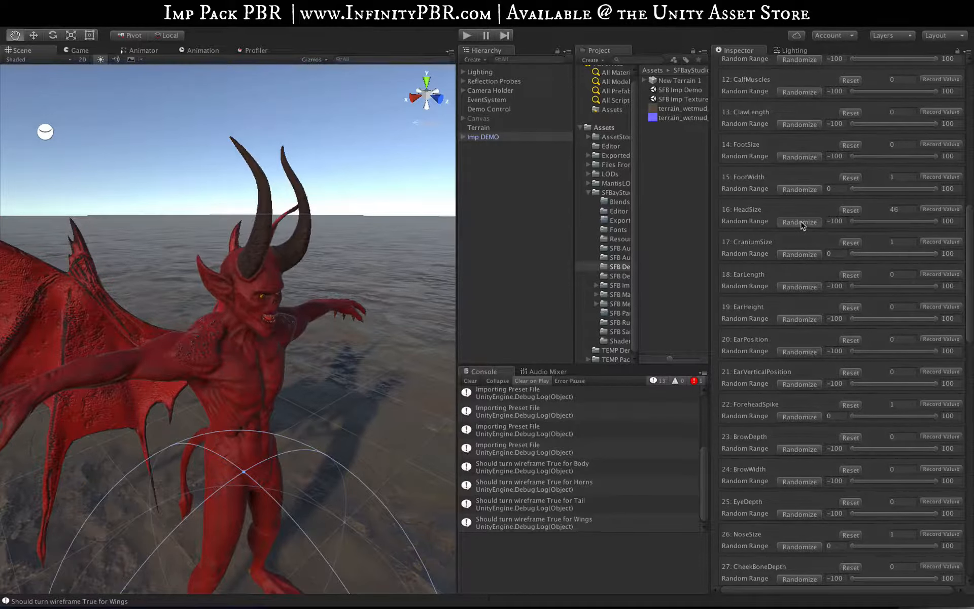
left_click(802, 223)
left_click(801, 224)
left_click(802, 224)
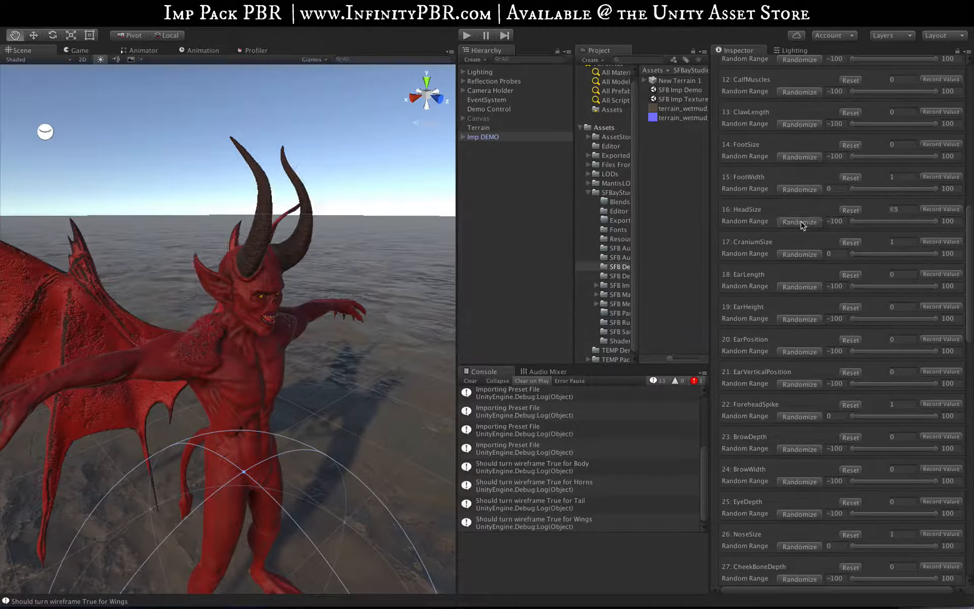
left_click(801, 225)
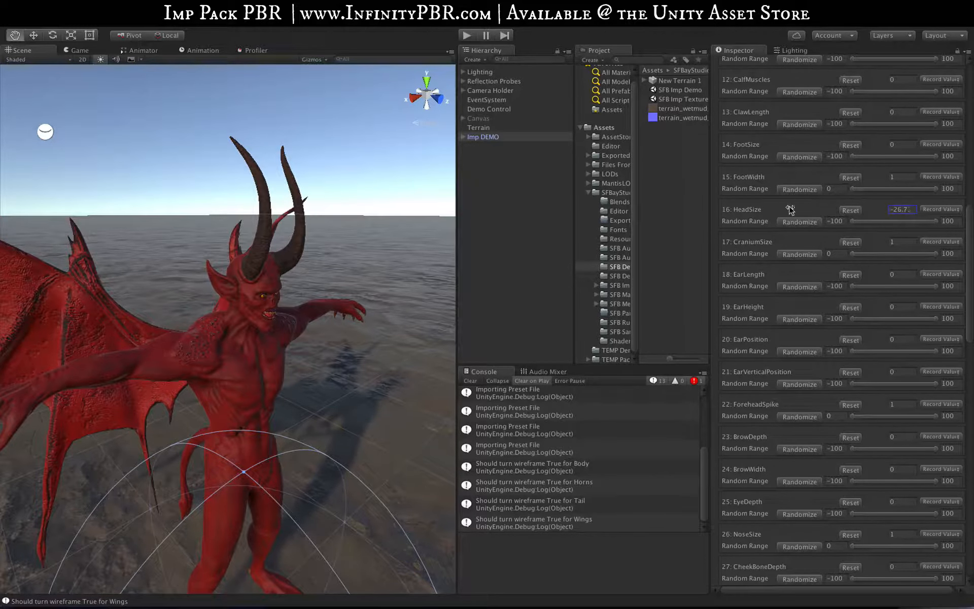
Widen the Inspector, try HeadSize at 100, and reset it with its random range set to 0
left_click_drag(703, 197, 639, 197)
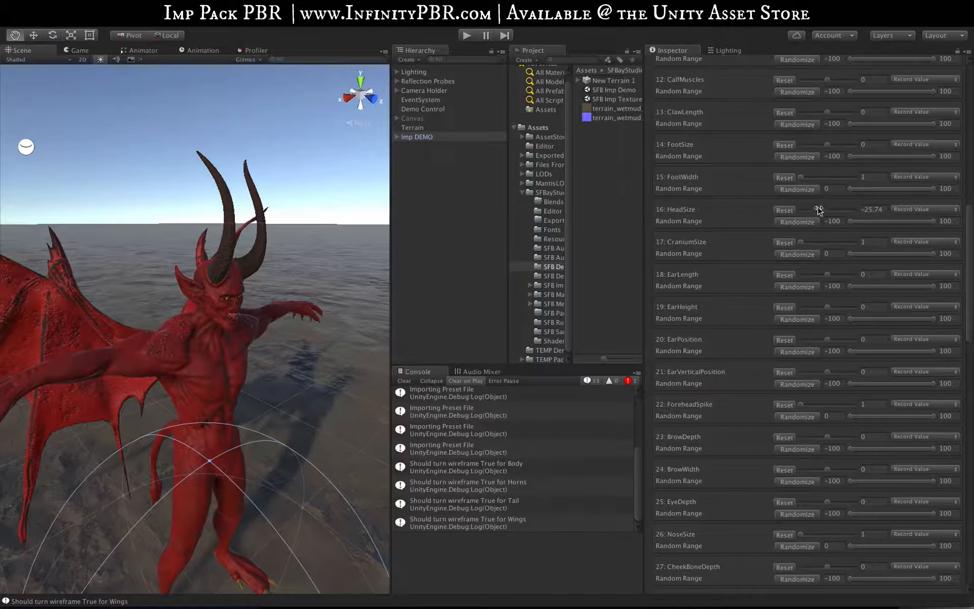
left_click_drag(820, 210, 886, 208)
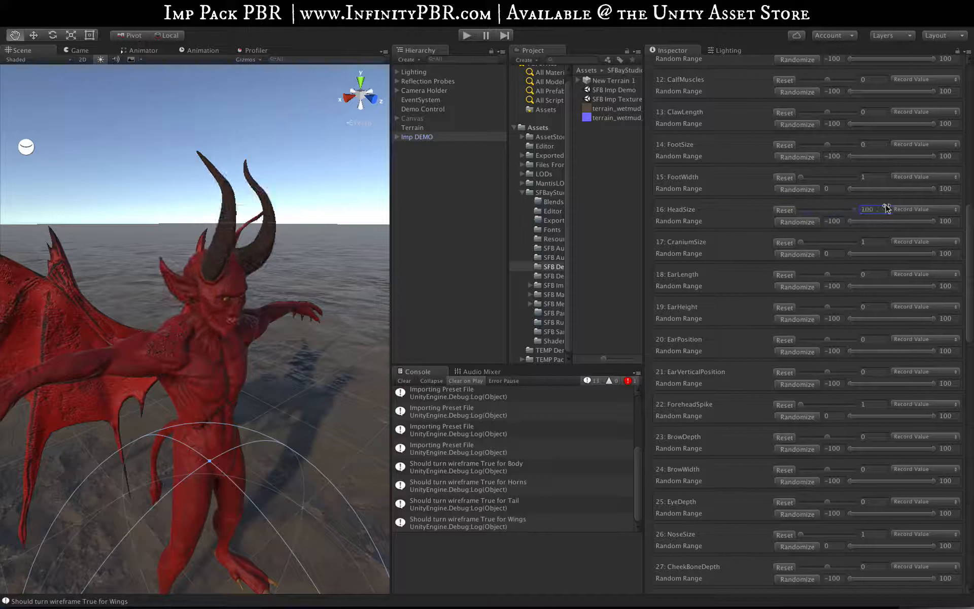
left_click(783, 210)
mouse_move(822, 210)
left_mouse_down()
mouse_move(771, 209)
mouse_move(827, 208)
left_mouse_up()
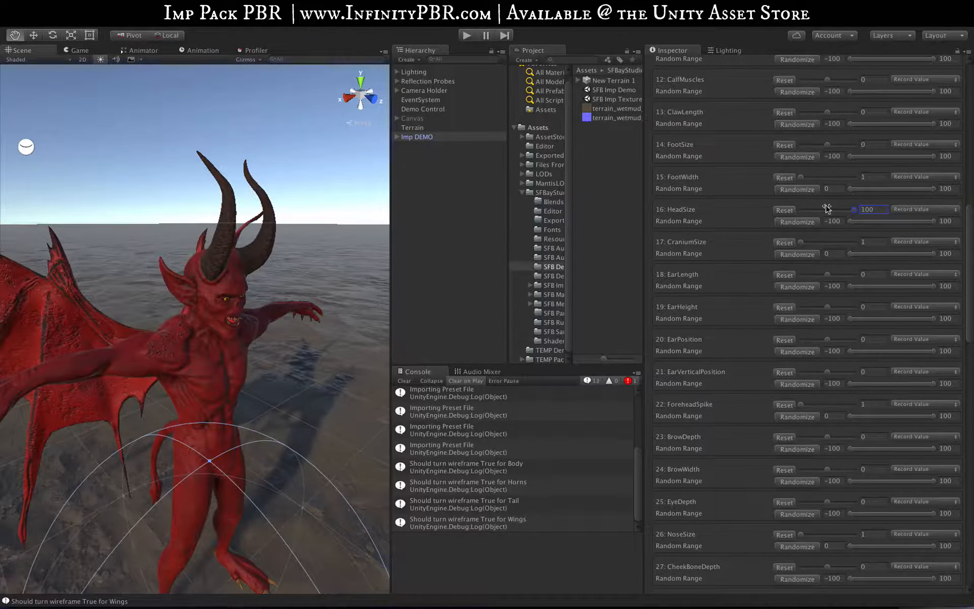
left_click(784, 210)
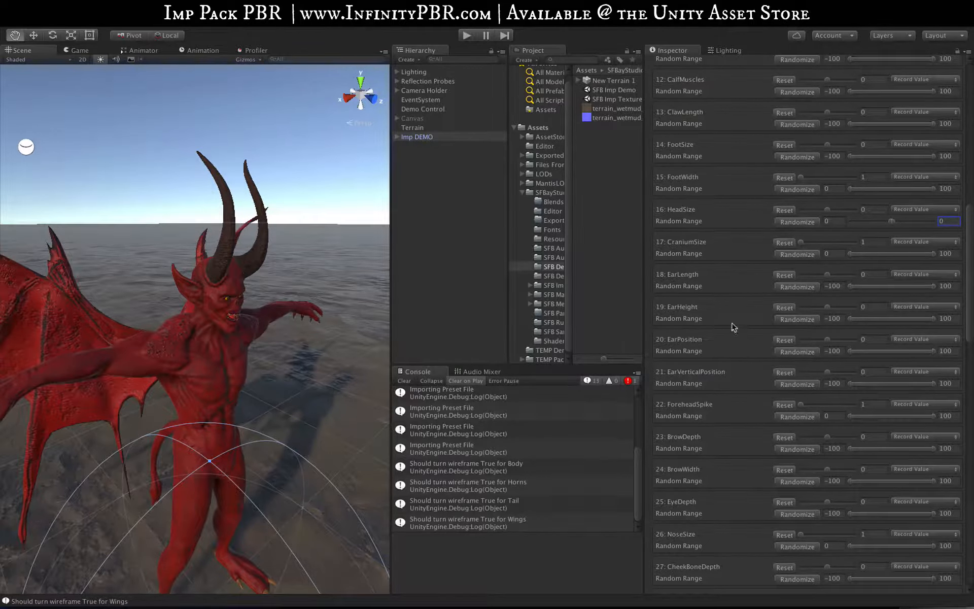
Try lower values for ArmSize and ArmMuscles, setting their random range minimums to -45 and -35 respectively
left_click_drag(963, 244, 967, 131)
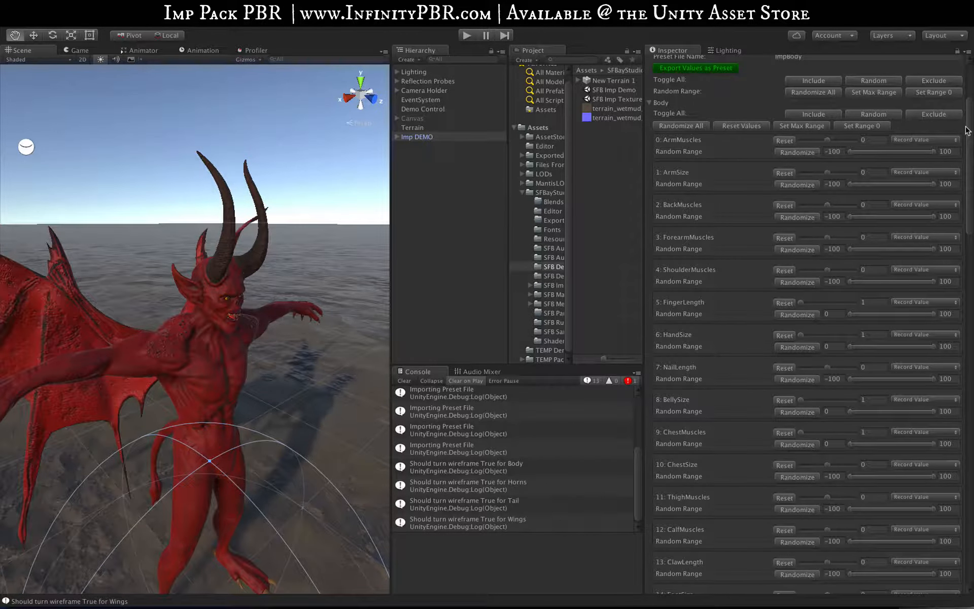
left_click_drag(831, 173, 785, 174)
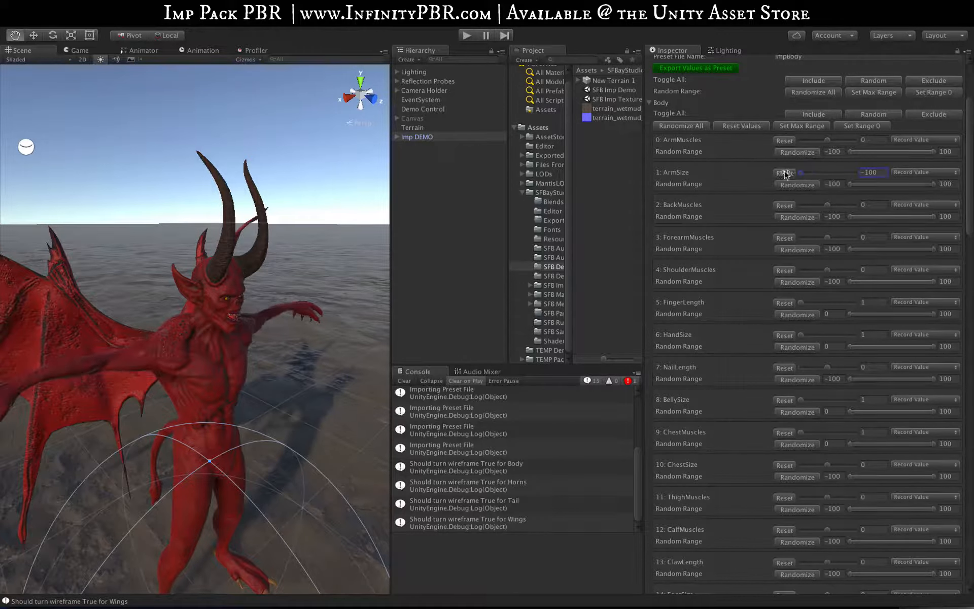
left_click_drag(827, 141, 783, 142)
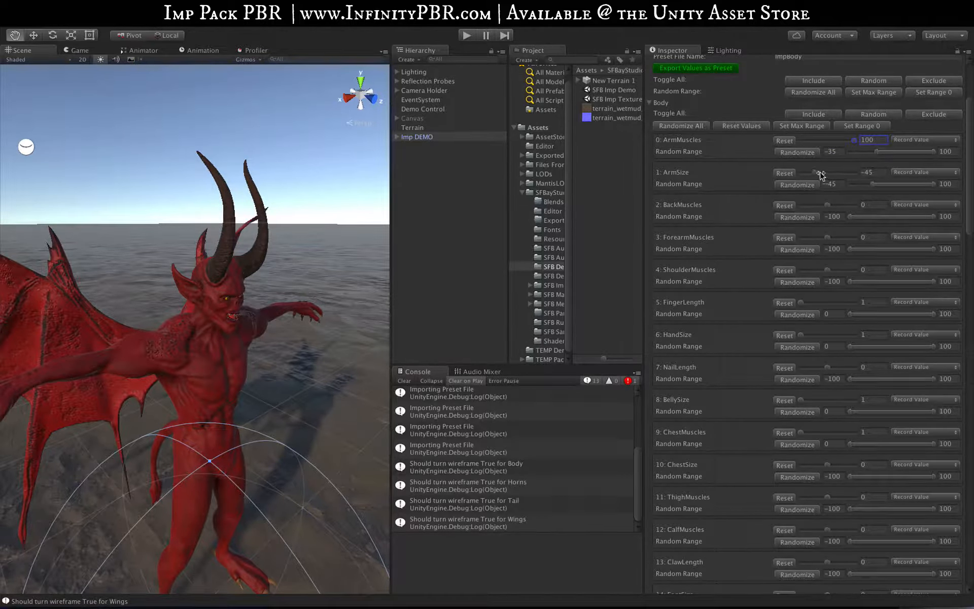
Adjust ArmMuscles to 43 and ArmSize to 50, and set their random range maximums to those values
left_click_drag(820, 174, 875, 172)
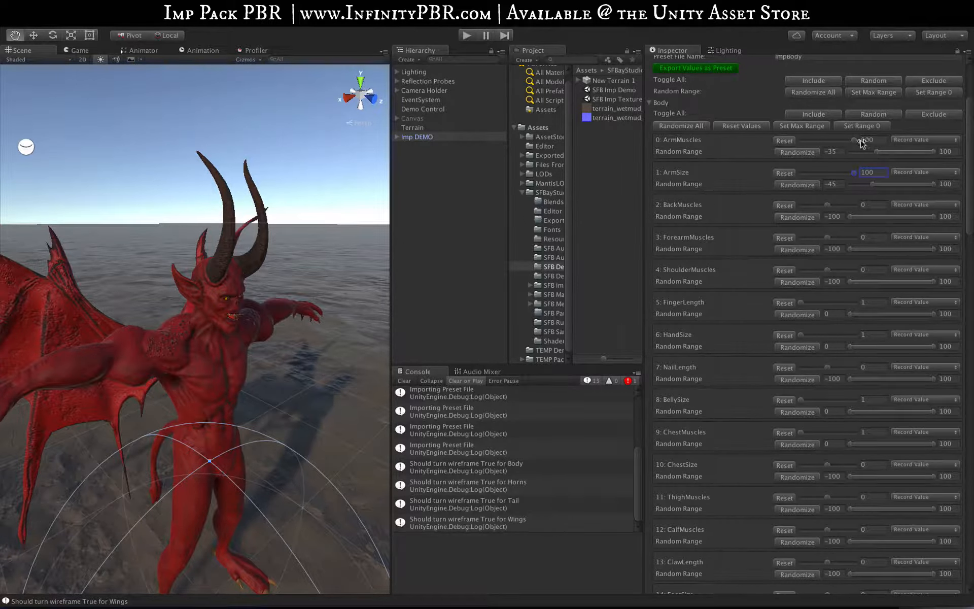
left_click_drag(851, 141, 840, 174)
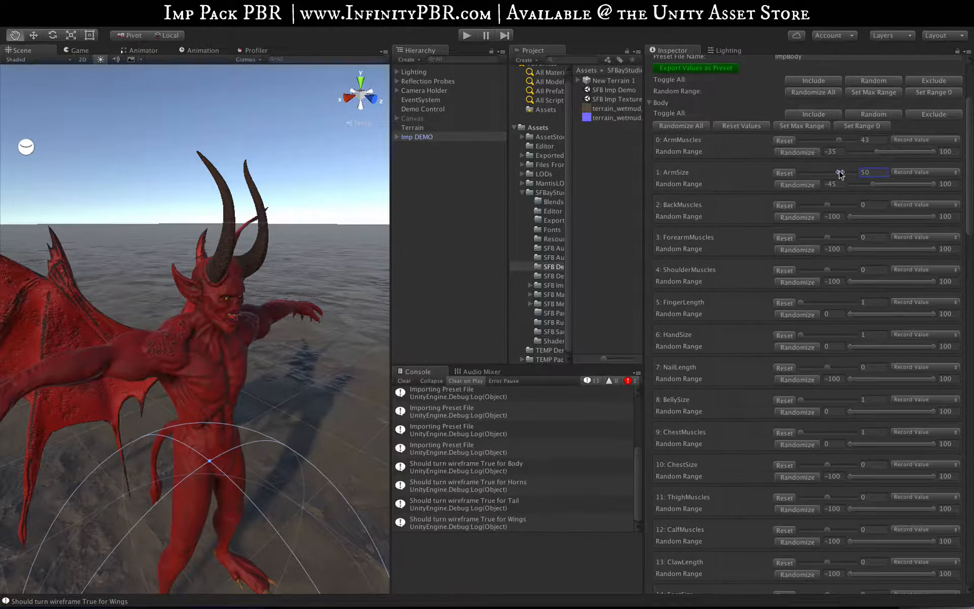
left_click(947, 151)
type("43")
left_click(954, 184)
type("50")
Randomize ArmMuscles and ArmSize individually, then randomize all Body blend shapes several times
left_click(793, 154)
left_click(788, 184)
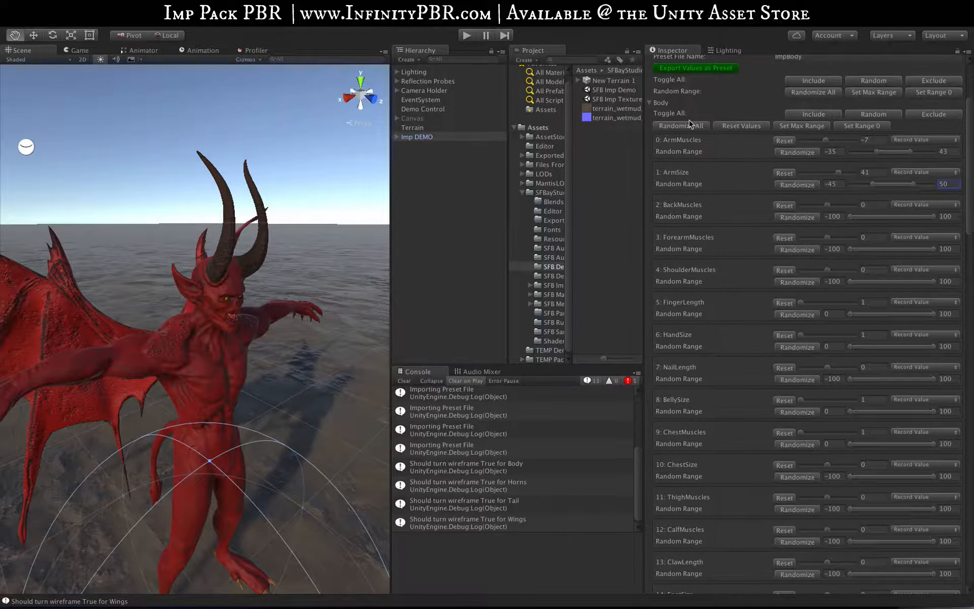
left_click(691, 126)
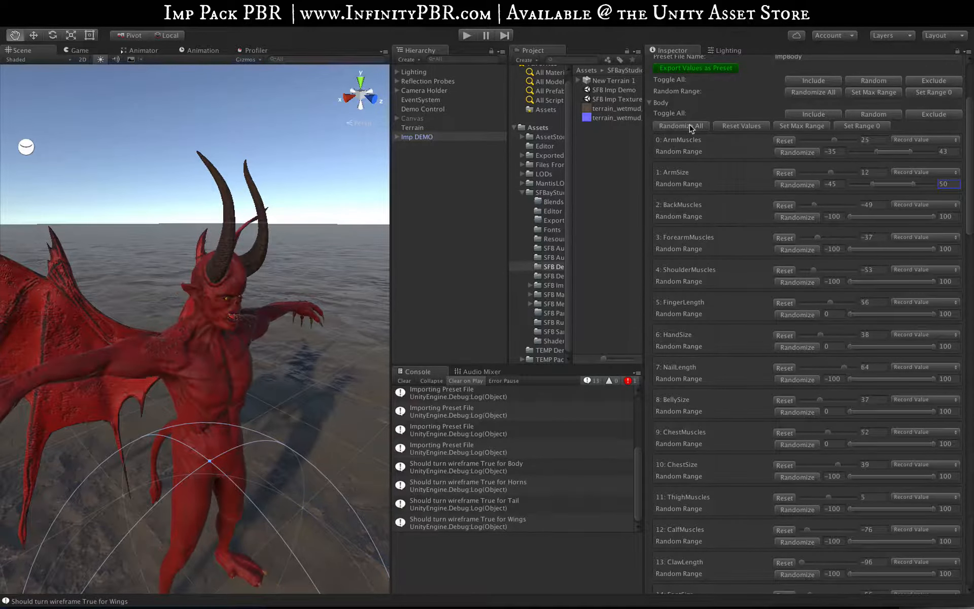
left_click(691, 127)
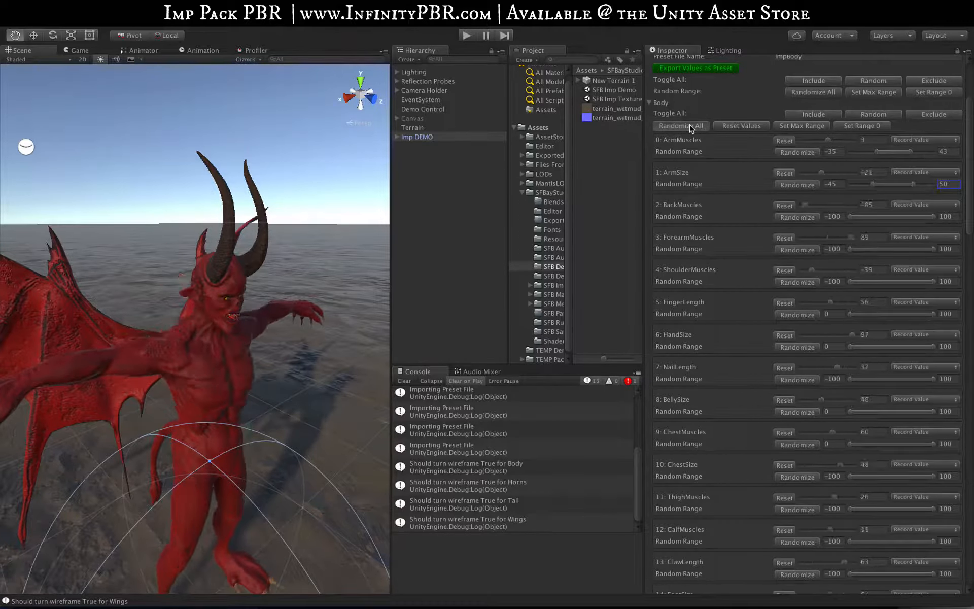
left_click(691, 126)
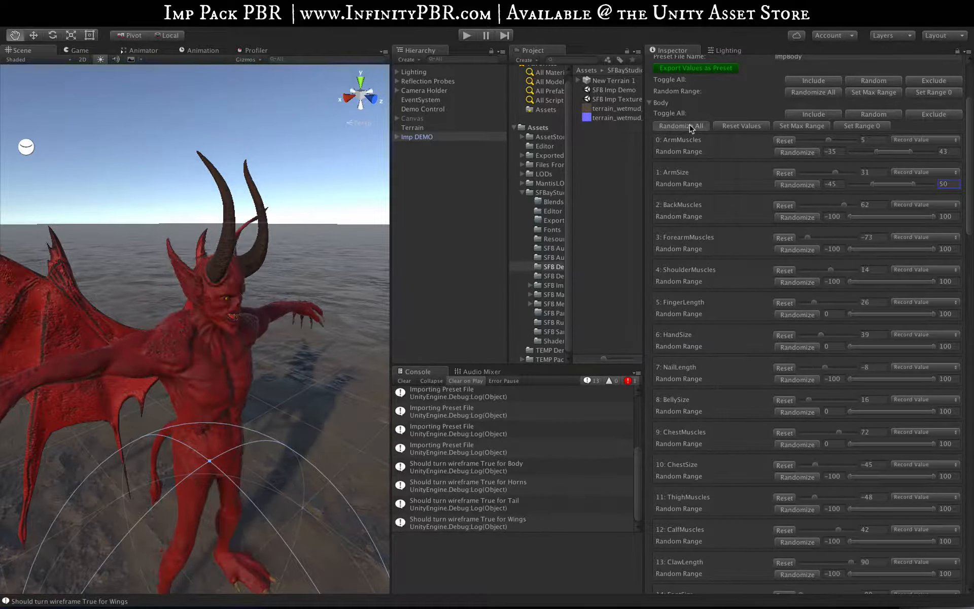
left_click(690, 126)
left_click(690, 127)
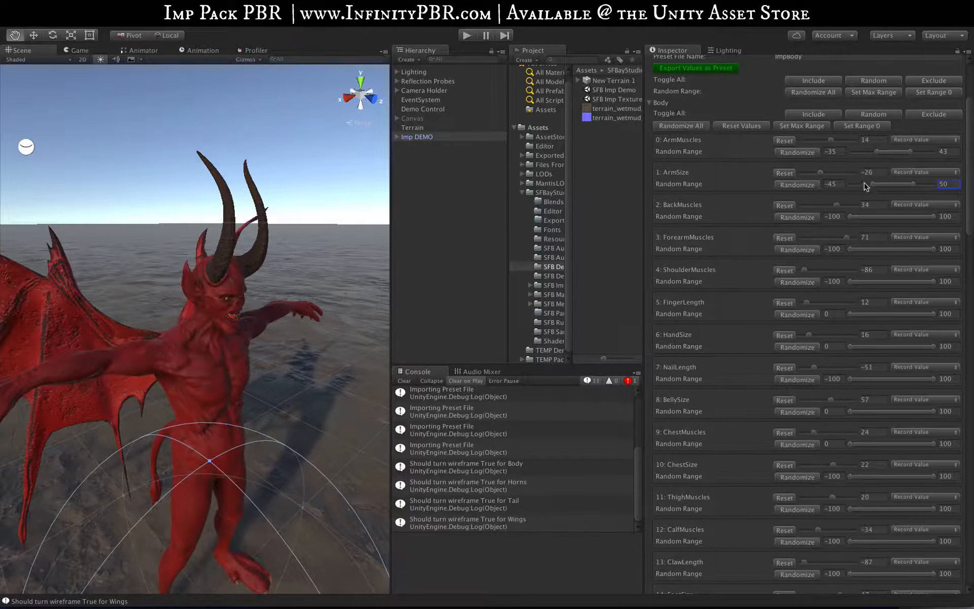
left_click(690, 127)
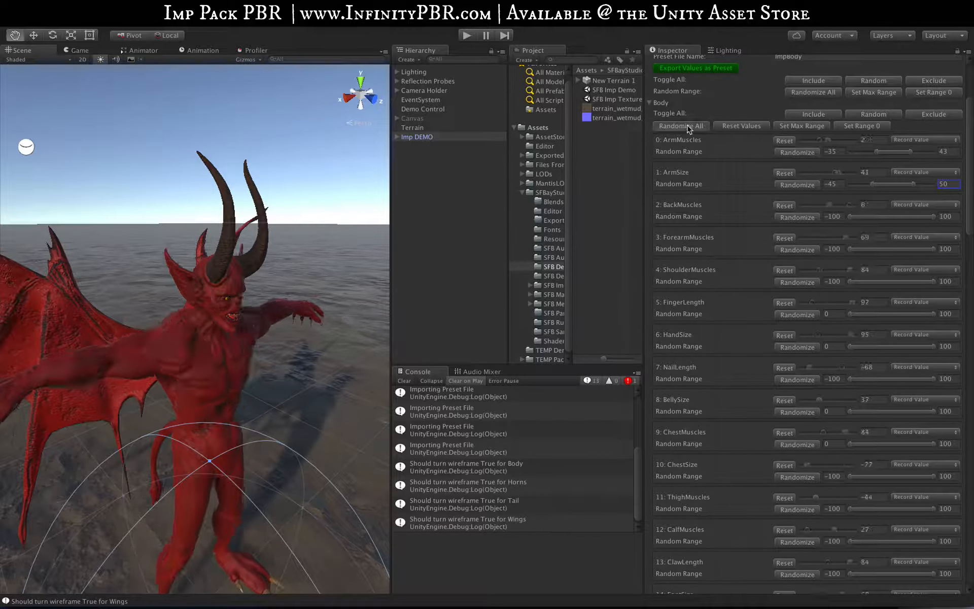
Examine the randomized imp's whole body from the front, at a distance and close up
scroll(203, 318, "down", 8)
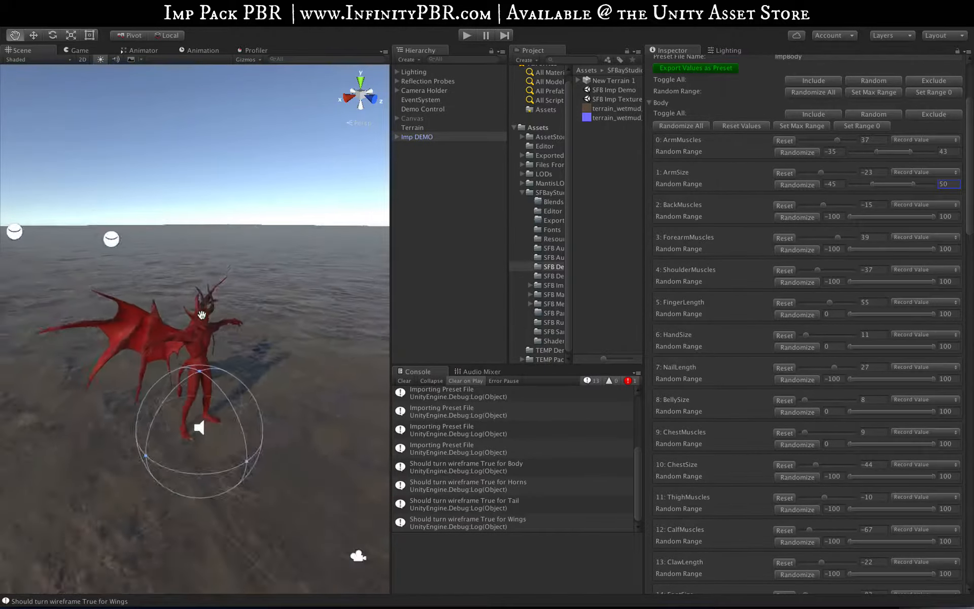
scroll(202, 315, "up", 12)
scroll(197, 315, "down", 8)
right_click_drag(195, 315, 190, 366, "alt")
left_click_drag(190, 366, 117, 325, "alt")
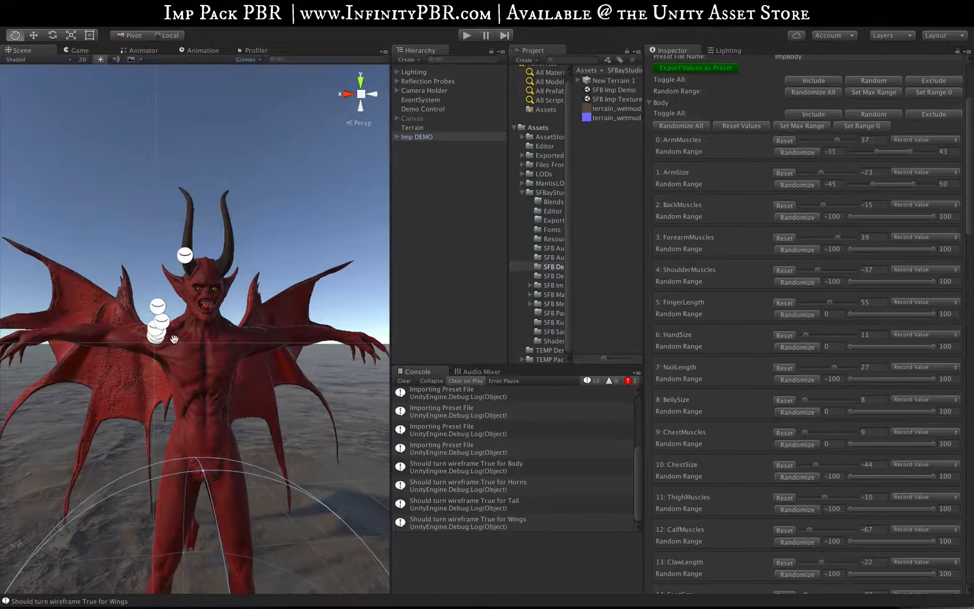
scroll(170, 338, "up", 5)
scroll(170, 338, "down", 6)
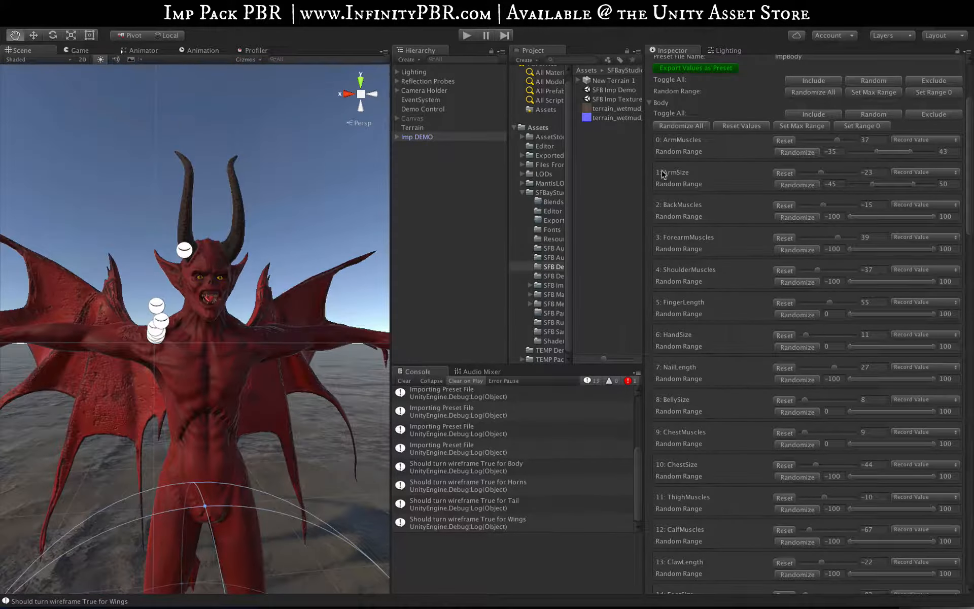
Randomize all of the imp's blend shapes across every body part several times
scroll(727, 115, "up", 3)
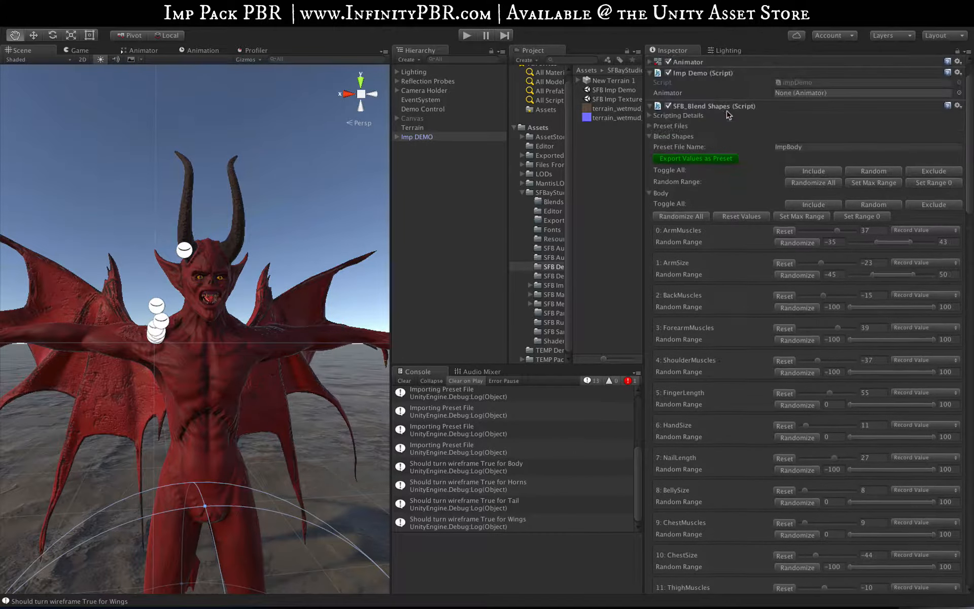
left_click(810, 183)
left_click(809, 184)
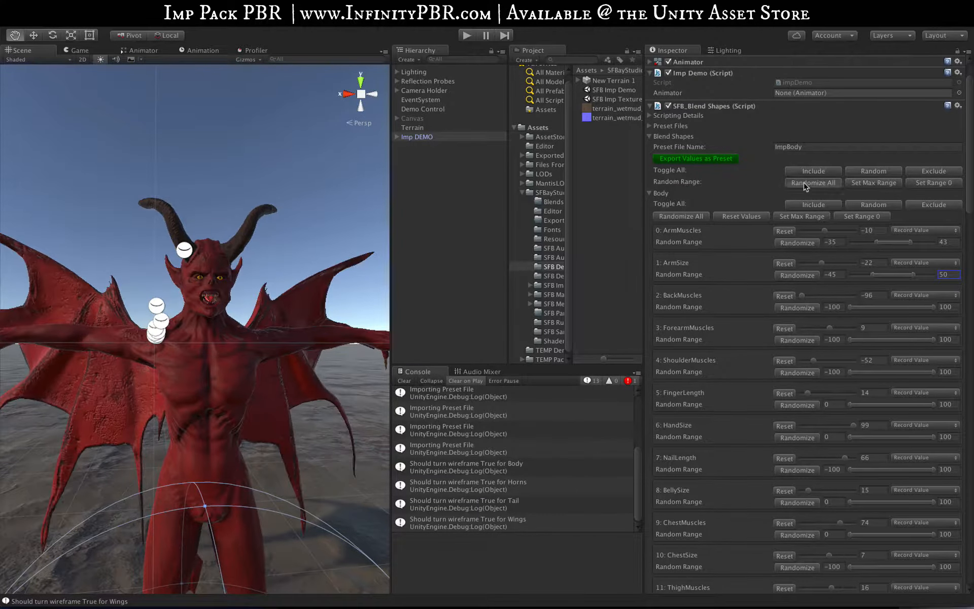
left_click(806, 186)
left_click(807, 186)
left_click(806, 186)
left_click(806, 186)
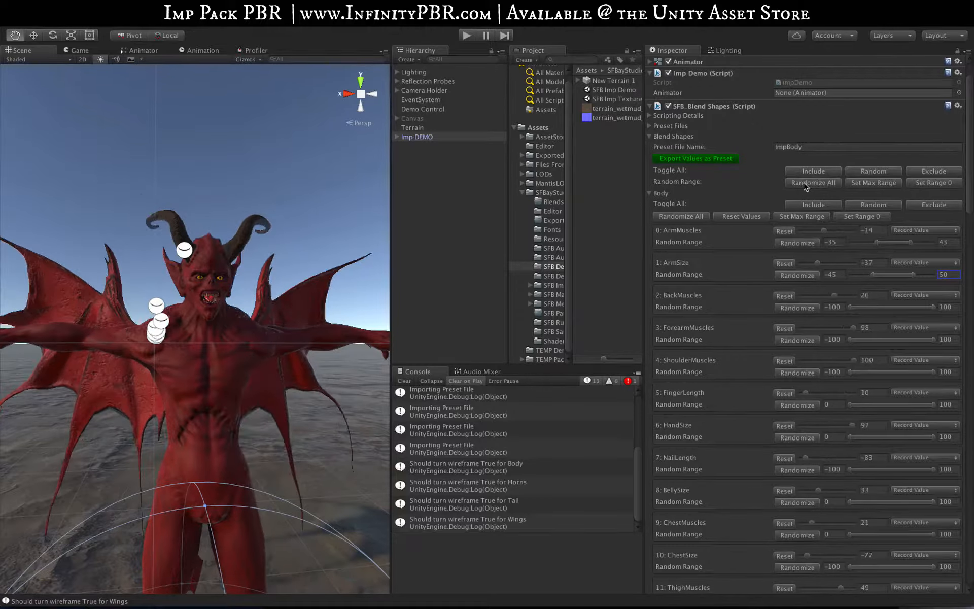
left_click(807, 186)
left_click(806, 185)
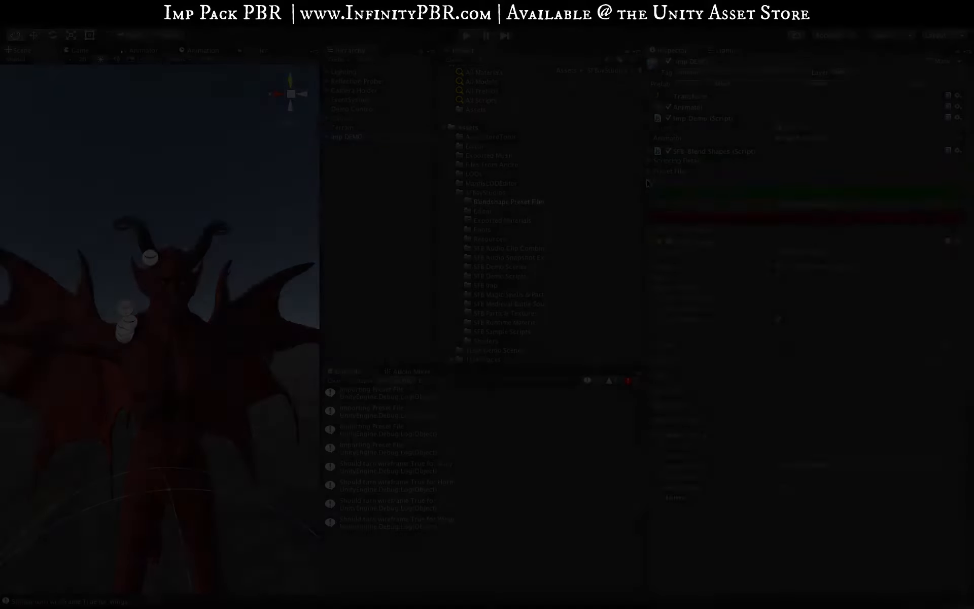
Export the current blend shape values as a preset named DemoPreset and view the contents of the exported file
scroll(745, 273, "down", 3)
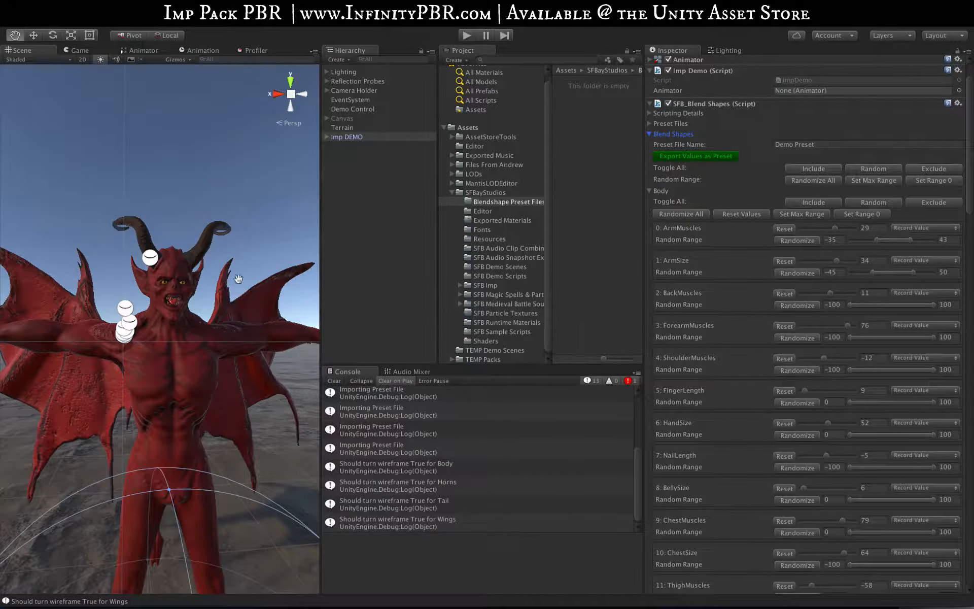
scroll(756, 213, "down", 1)
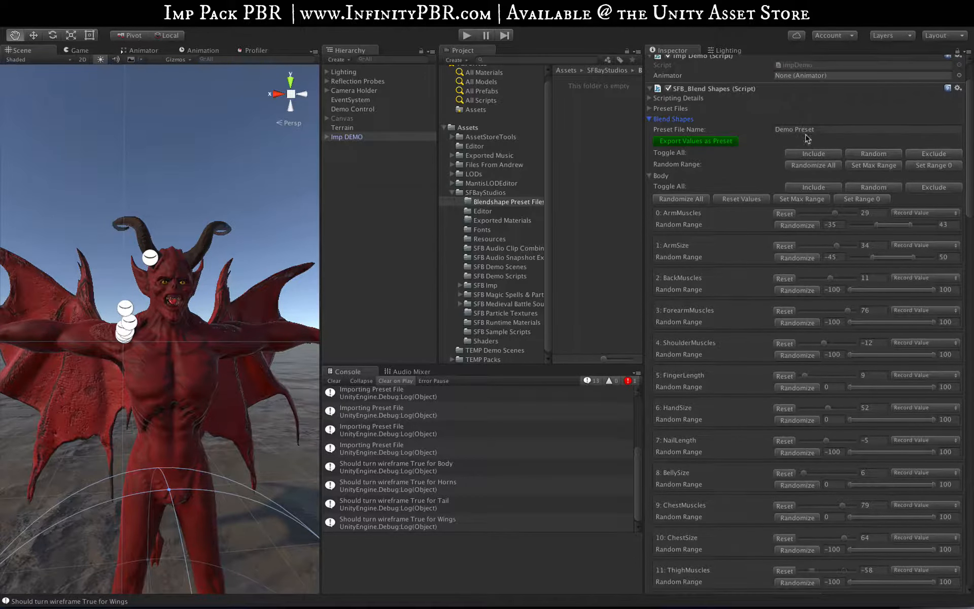
left_click(793, 131)
left_click(793, 132)
key("ctrl+a")
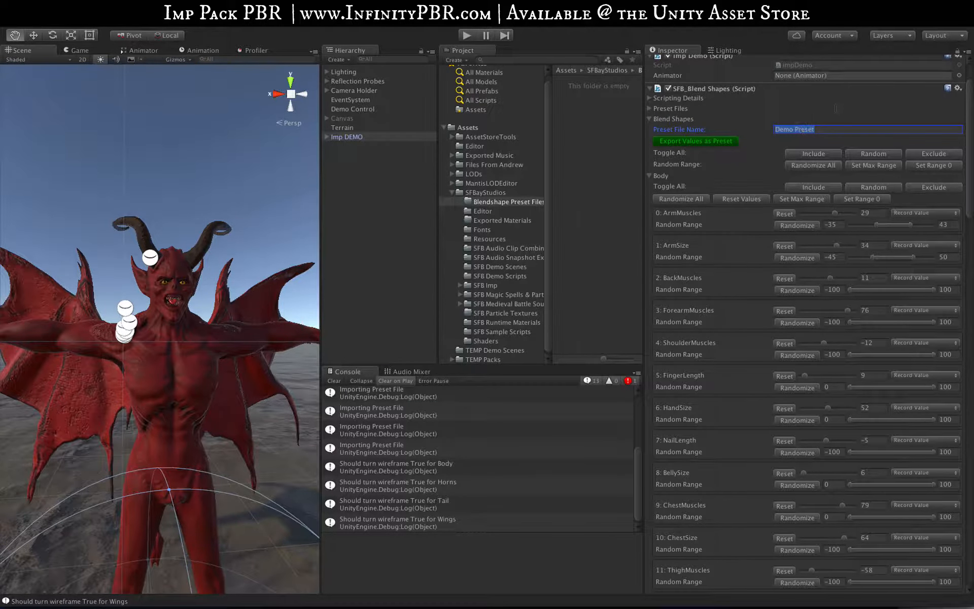
type("D")
left_click(486, 203)
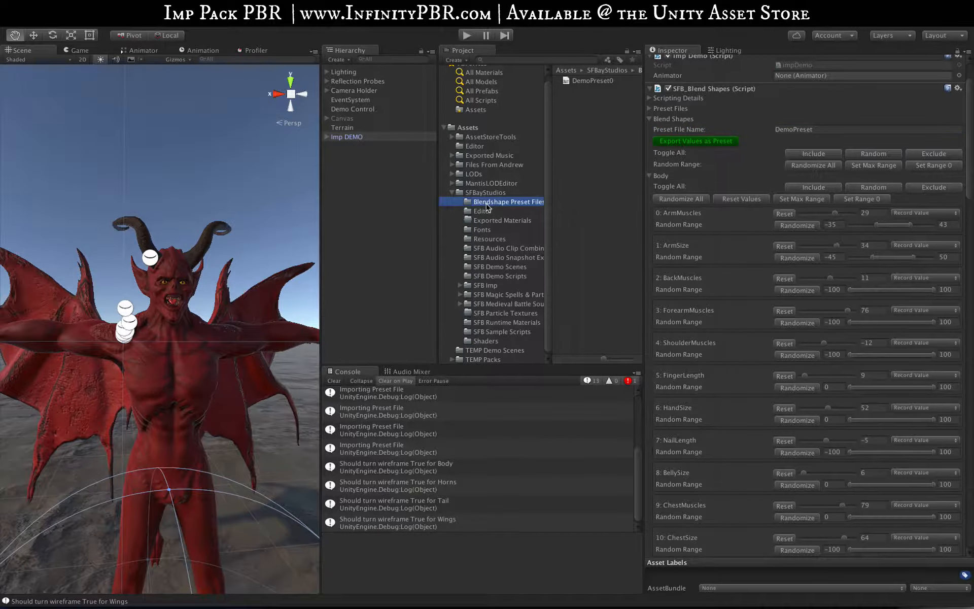
left_click(591, 81)
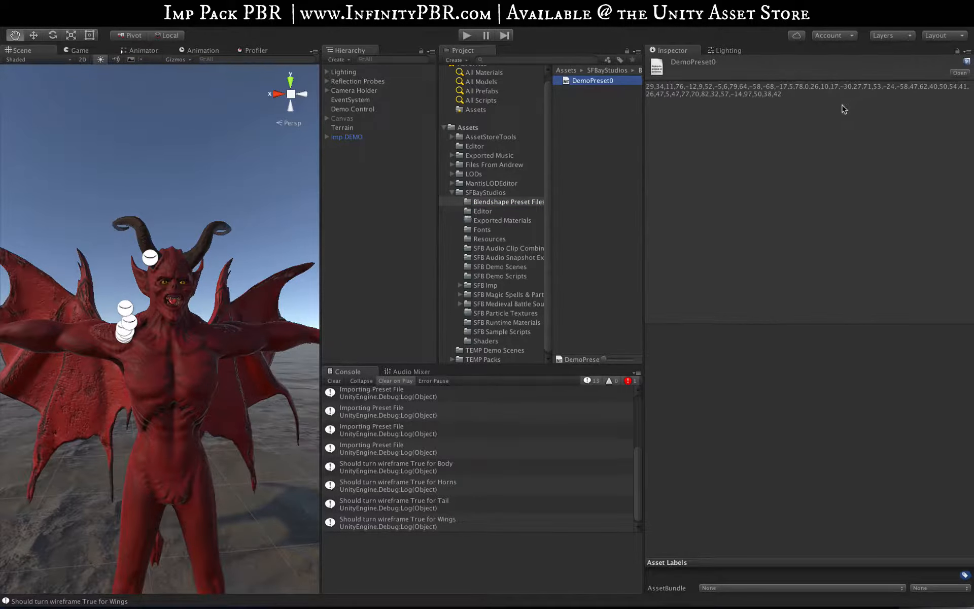
Add the DemoPreset0 file to the preset files of the Imp DEMO object's SFB_Blend Shapes script
left_click(348, 137)
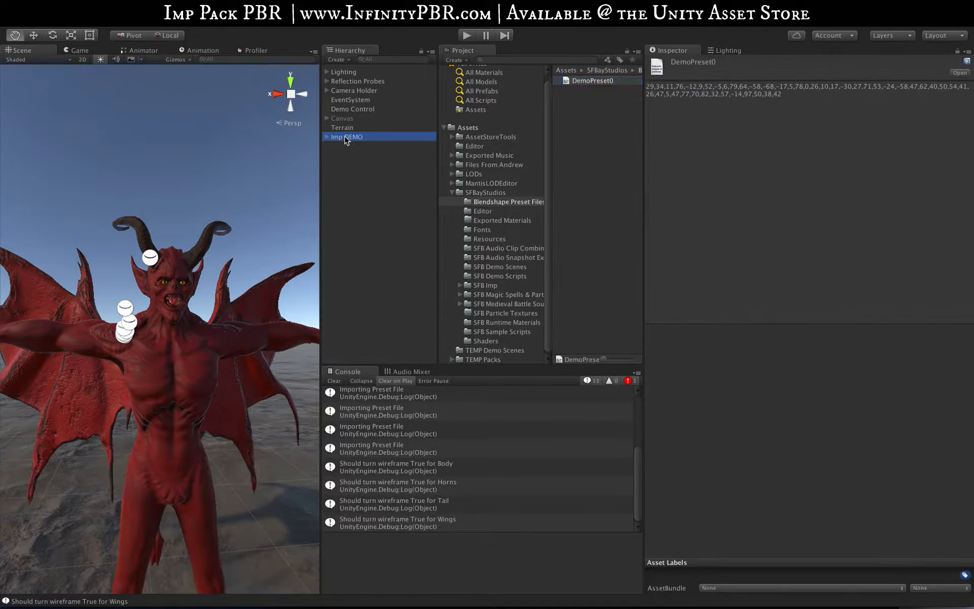
left_click(649, 171)
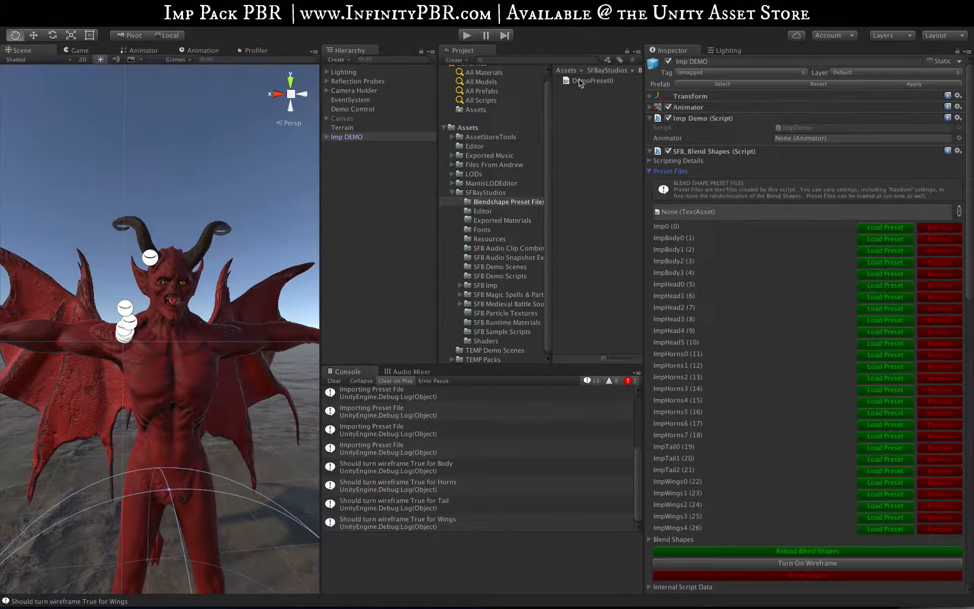
left_click_drag(580, 82, 724, 219)
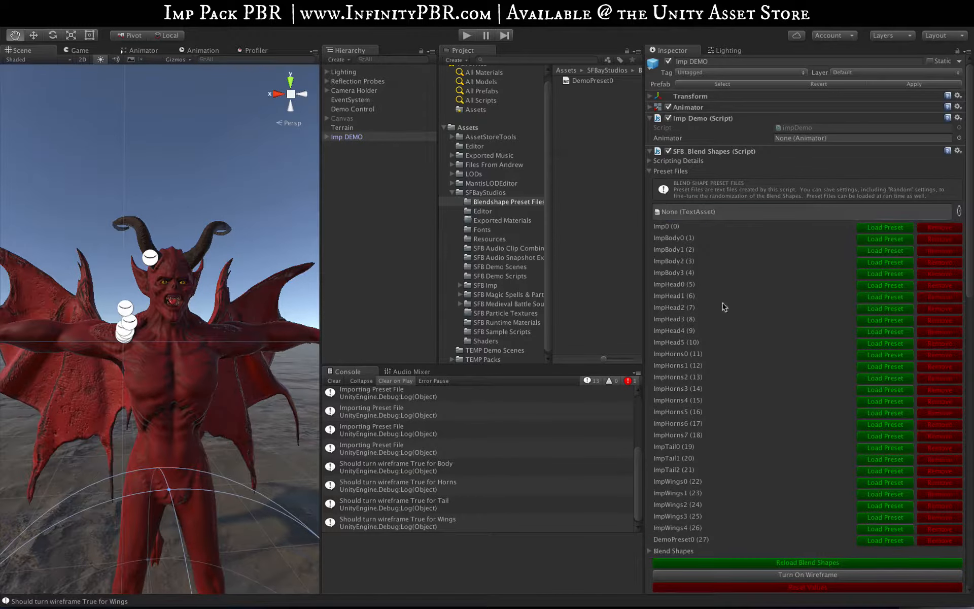
Load the DemoPreset0 preset, switch to the Imp0 preset, and load DemoPreset0 again
left_click(884, 541)
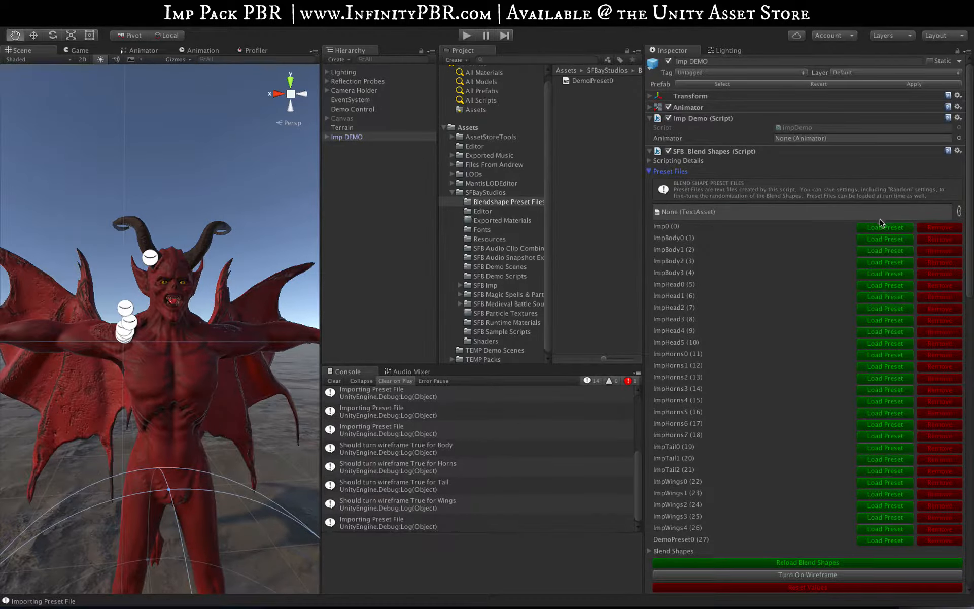
left_click(873, 230)
left_click(872, 541)
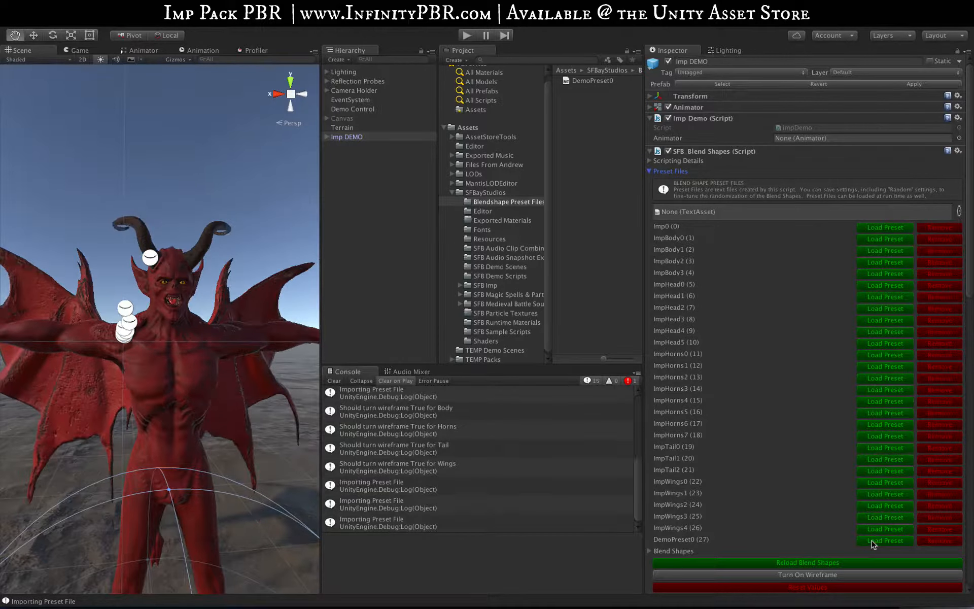
Read the scripting details for loading presets and look through the ID numbers in the preset list
left_click(649, 161)
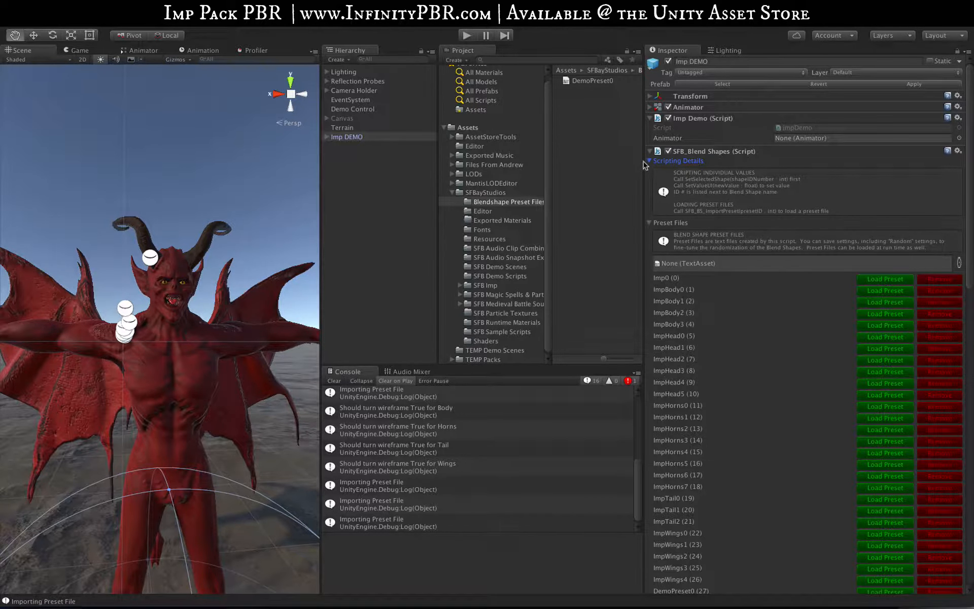
left_click(649, 161)
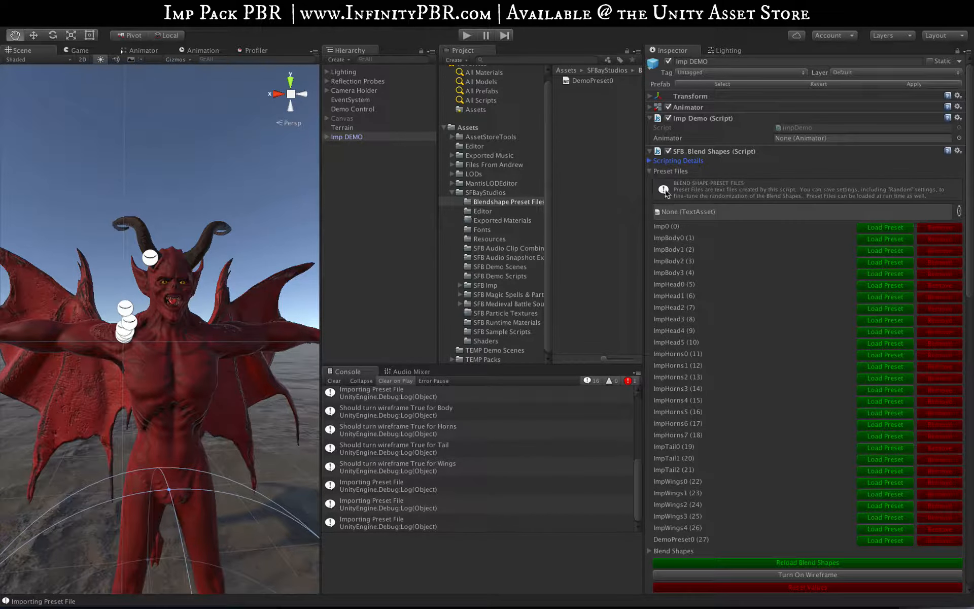
scroll(726, 358, "down", 5)
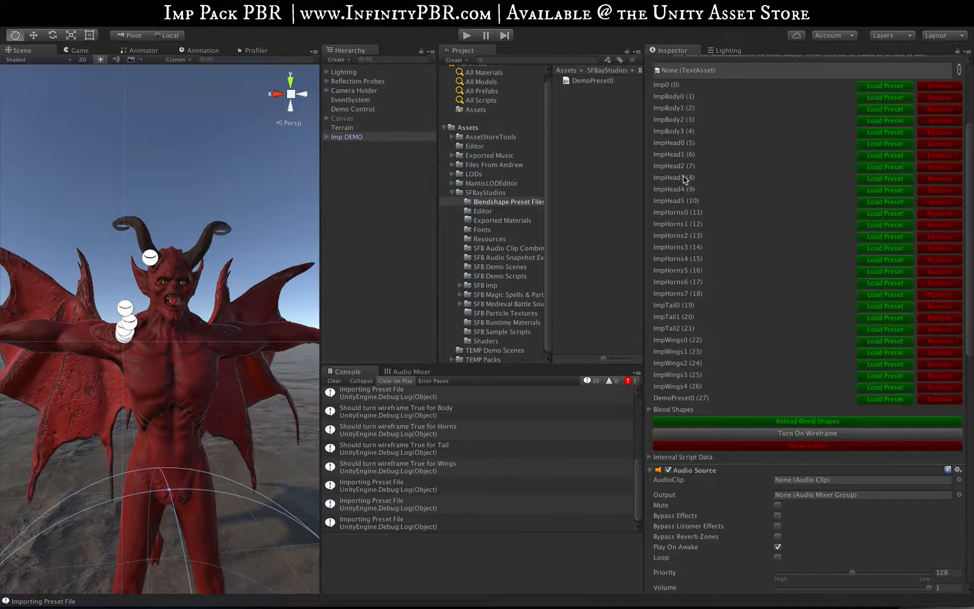
scroll(685, 179, "up", 3)
Collapse the Preset Files and Audio Source sections and expand the Blend Shapes section
left_click(649, 111)
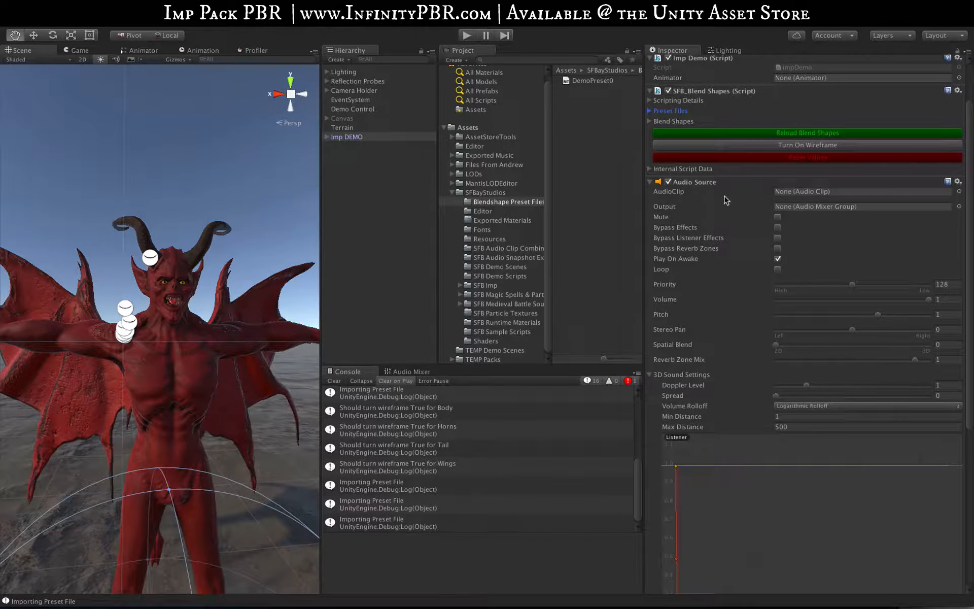
left_click(651, 182)
left_click(650, 181)
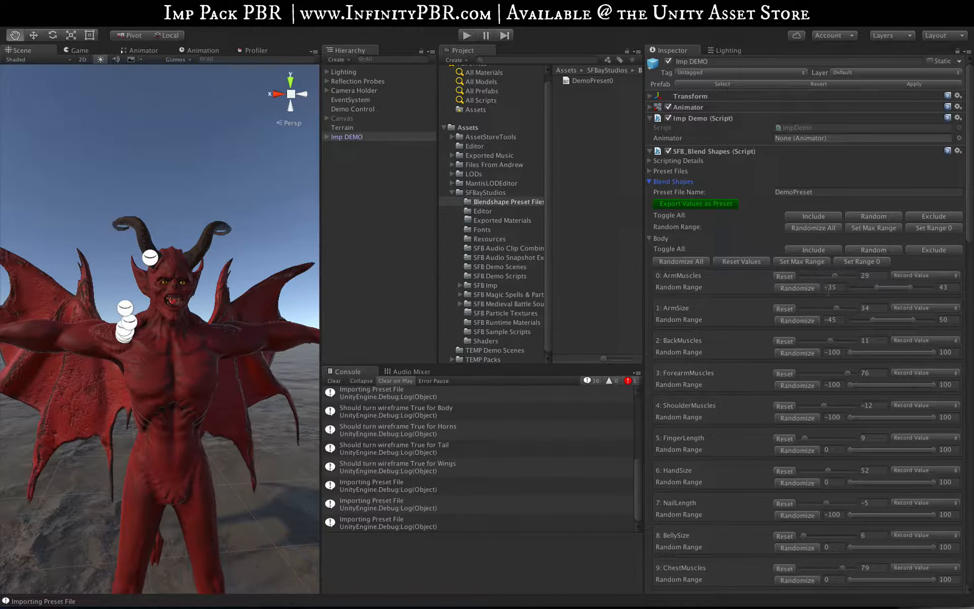
Check the recording options for ArmMuscles, then set all blend shapes to Random on Load
scroll(710, 254, "down", 3)
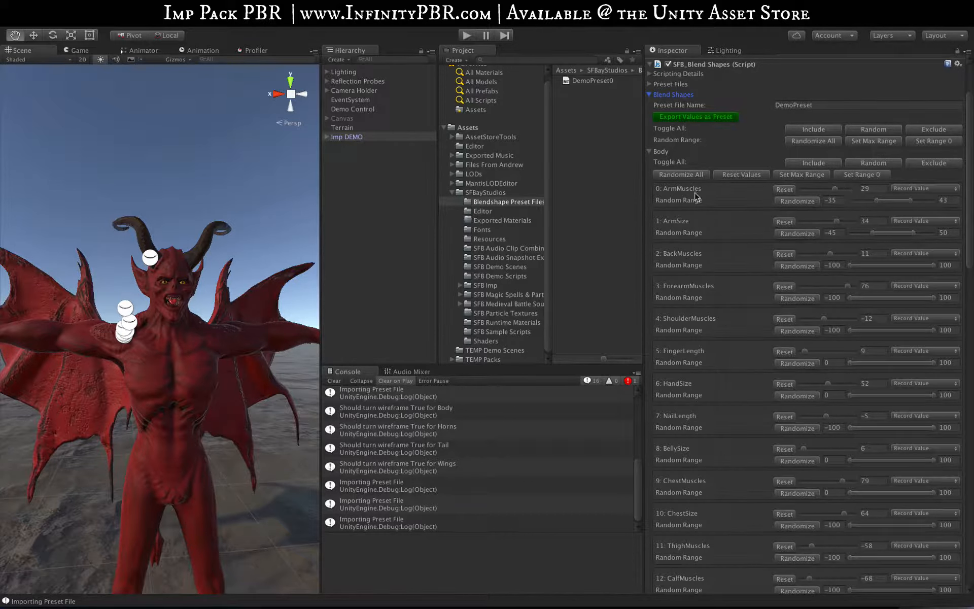
left_click(935, 188)
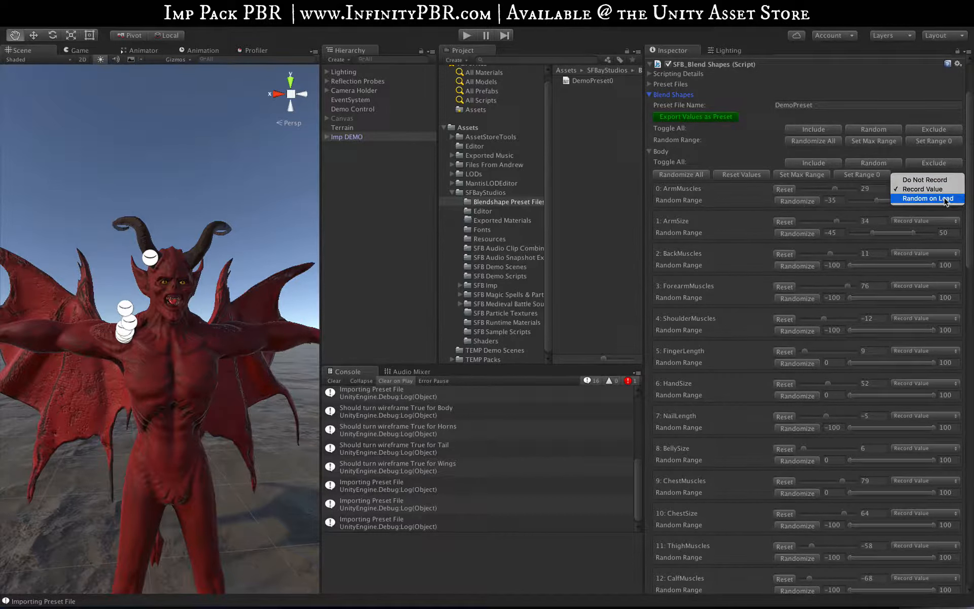
left_click(663, 197)
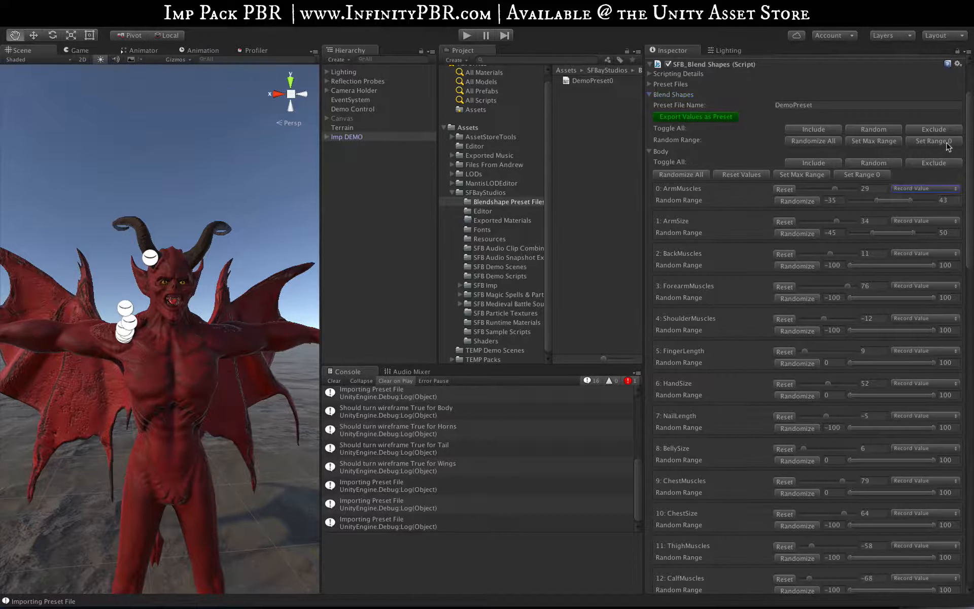
left_click(881, 131)
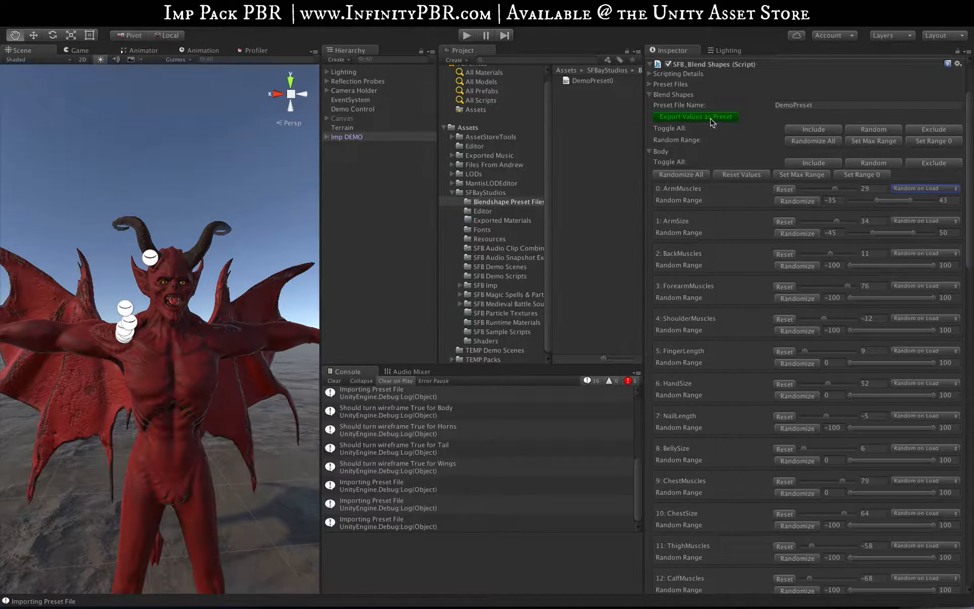
Export the Random on Load settings as a preset named DemoRandom
double_click(843, 106)
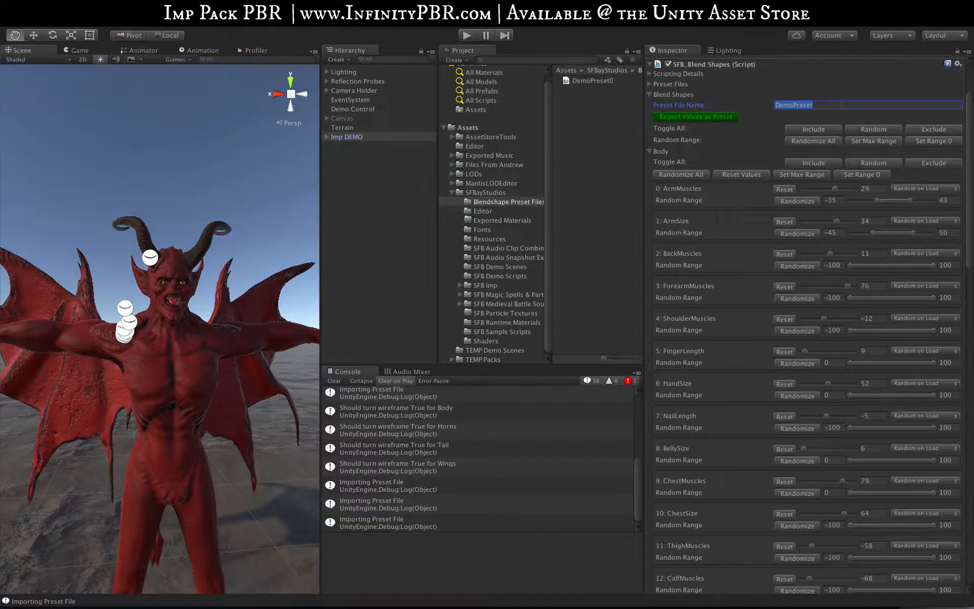
type("DemoRandom")
left_click(696, 117)
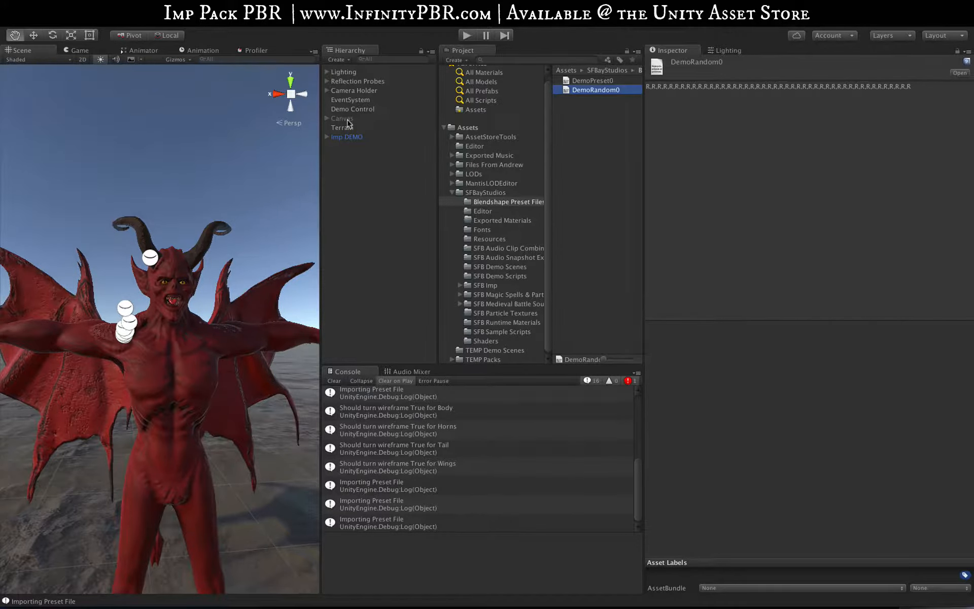
Add the DemoRandom0 file to the Imp DEMO object's list of preset files
left_click(338, 138)
left_click(650, 161)
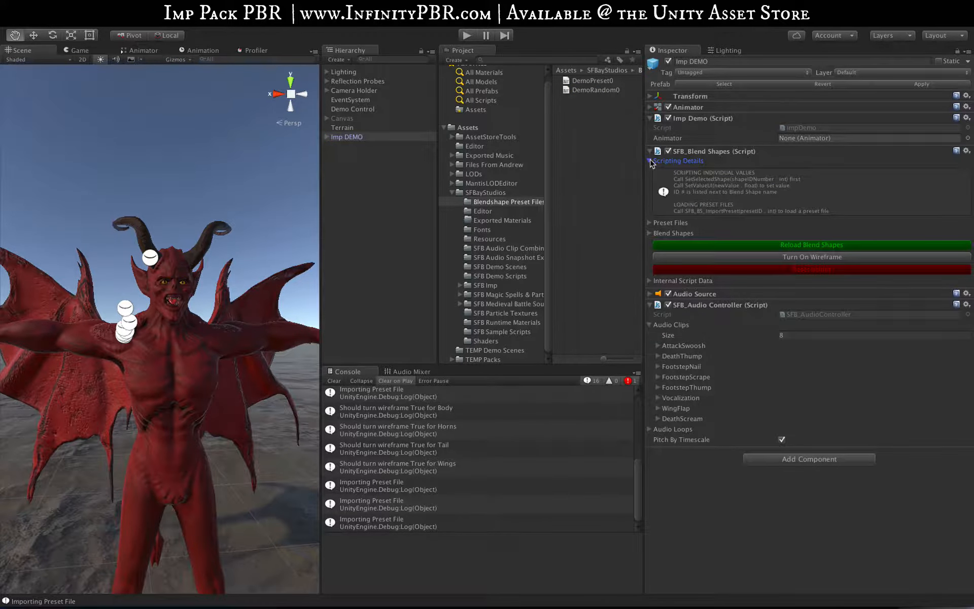
left_click(649, 161)
left_click(650, 171)
left_click_drag(595, 90, 691, 208)
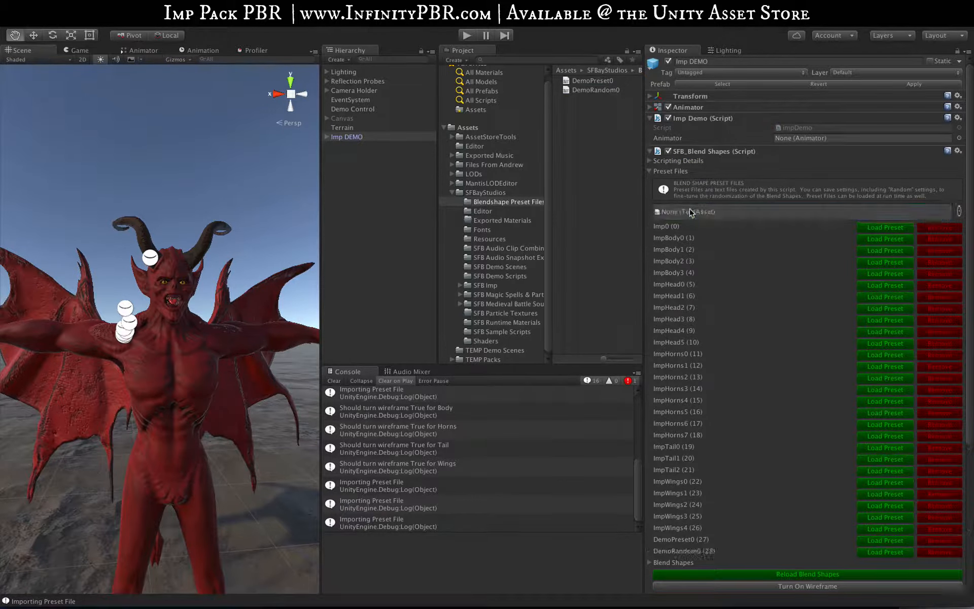
Load the DemoRandom0 preset repeatedly to generate different random imps
left_click(891, 552)
left_click(891, 552)
left_click(890, 553)
left_click(890, 553)
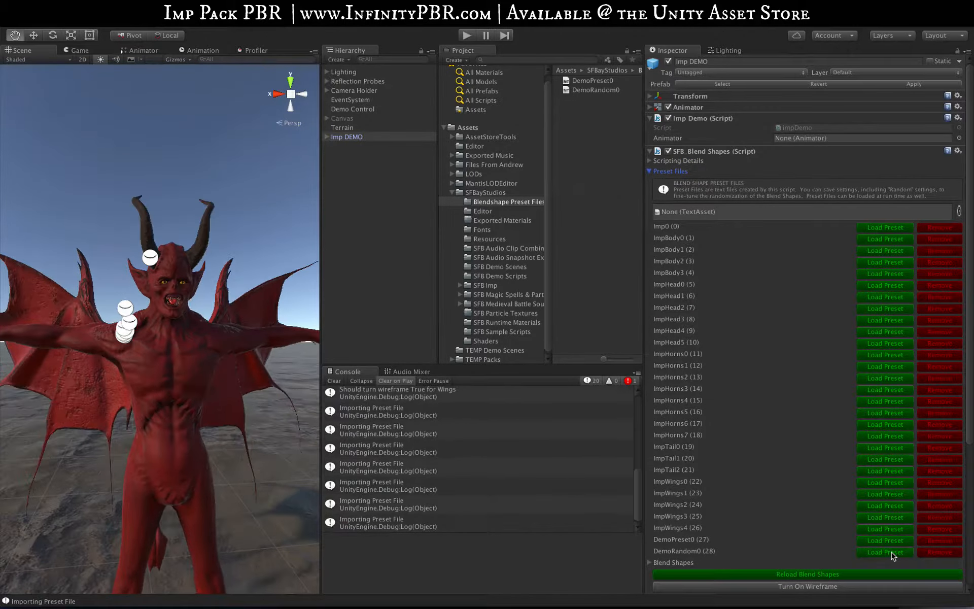
left_click(891, 552)
left_click(891, 553)
left_click(891, 552)
left_click(890, 552)
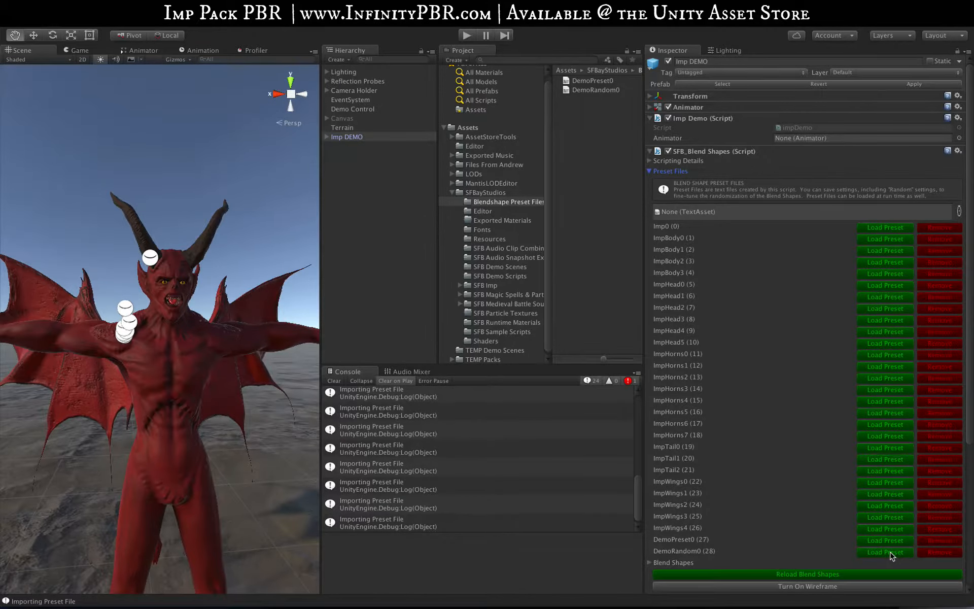
left_click(890, 552)
left_click(890, 552)
left_click(891, 552)
left_click(890, 552)
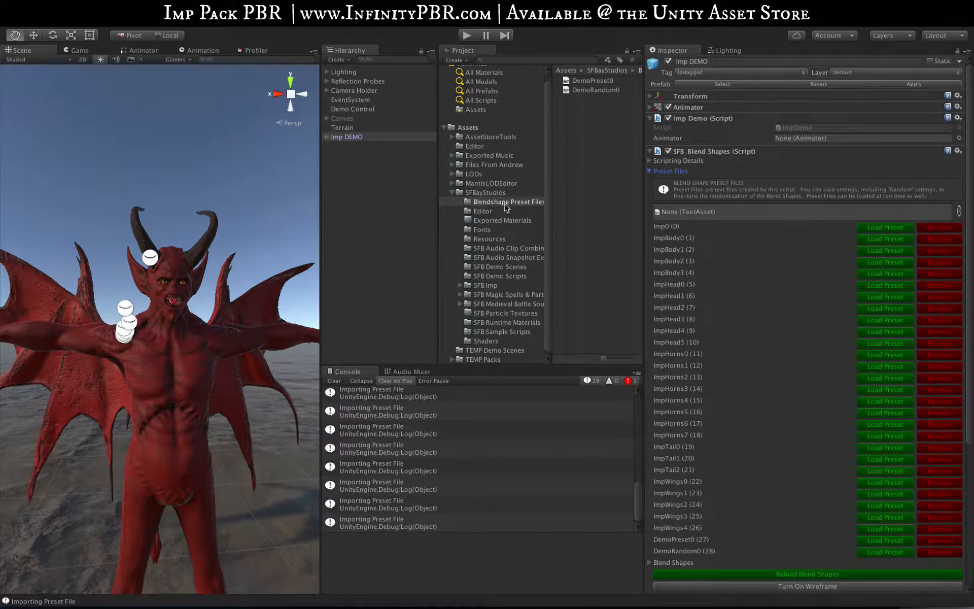
Expand the imp's Blend Shapes section and set all blend shapes to Do Not Record
left_click(355, 140)
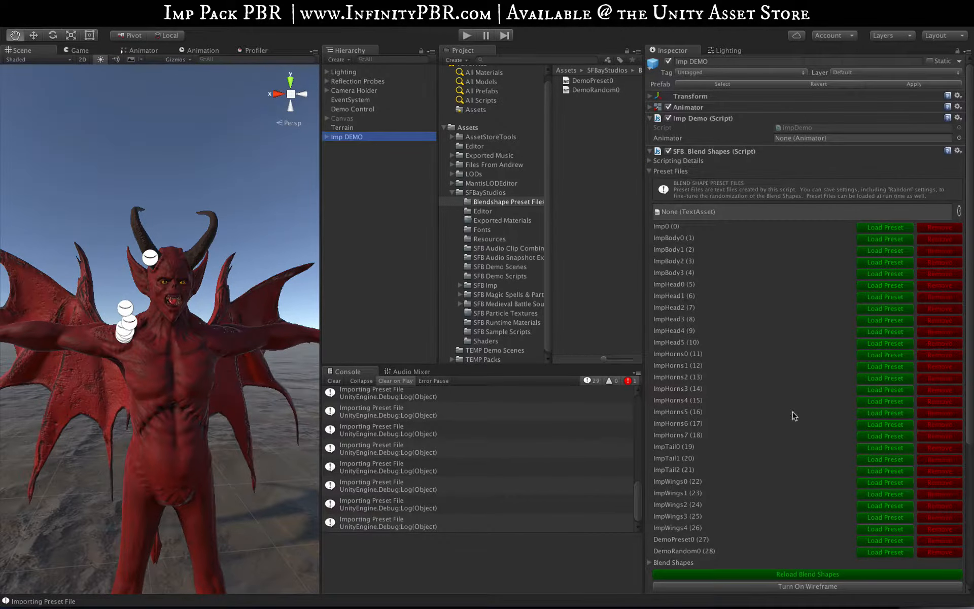
scroll(795, 414, "down", 10)
left_click(649, 359)
scroll(653, 359, "down", 6)
scroll(657, 355, "down", 5)
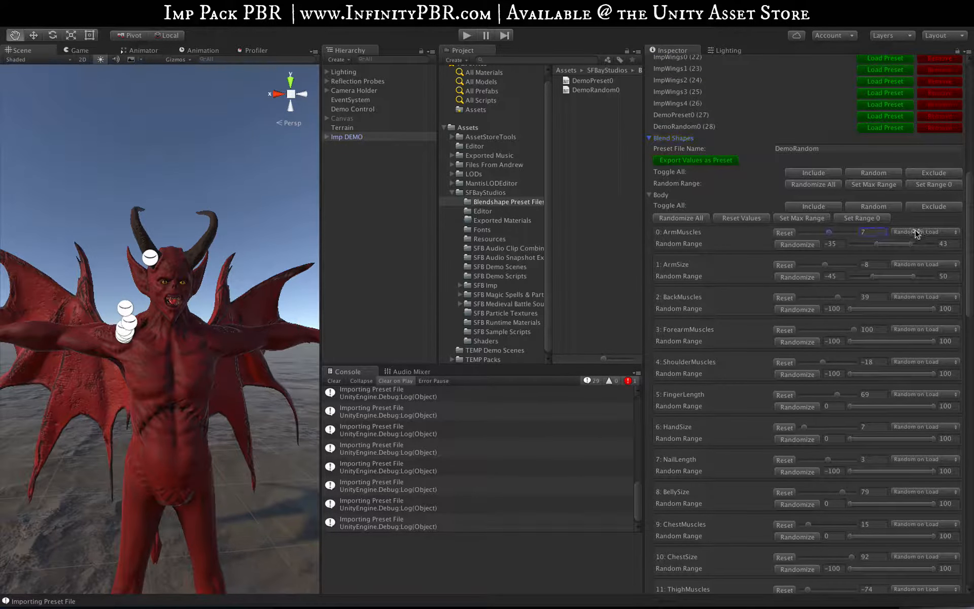
left_click(946, 173)
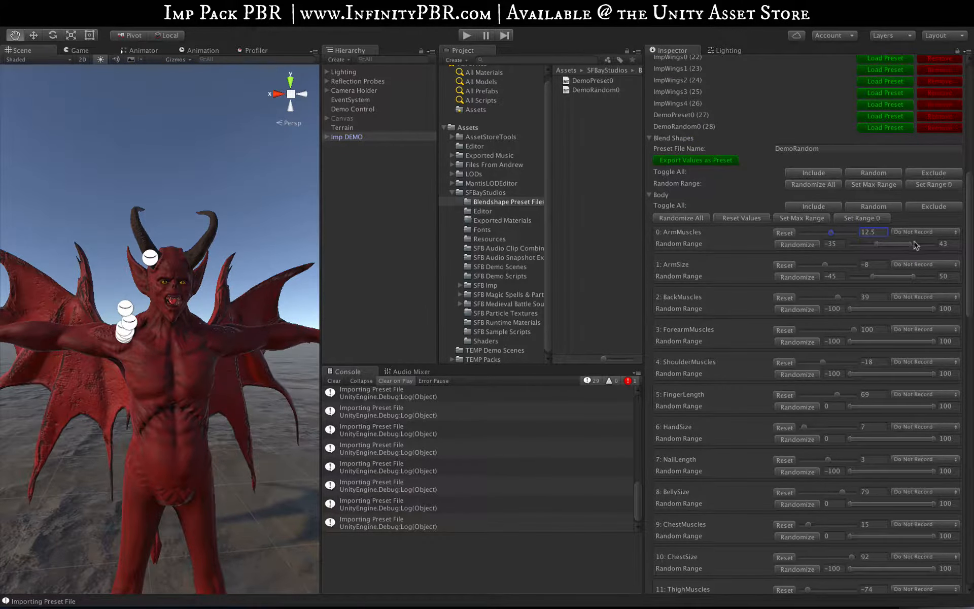
scroll(822, 198, "down", 20)
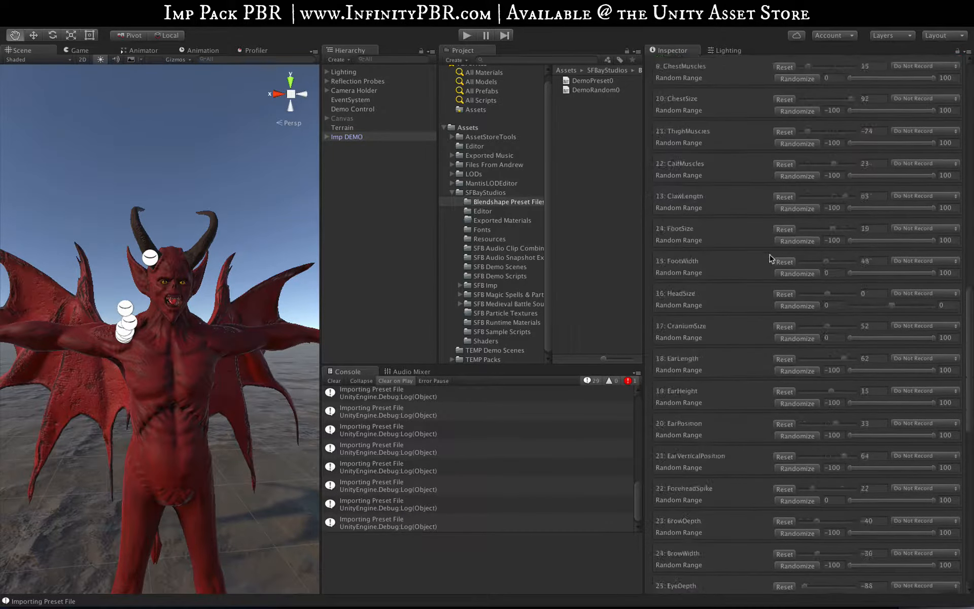
Reset the imp's blend shape values to their defaults
left_click(783, 395)
scroll(835, 269, "up", 20)
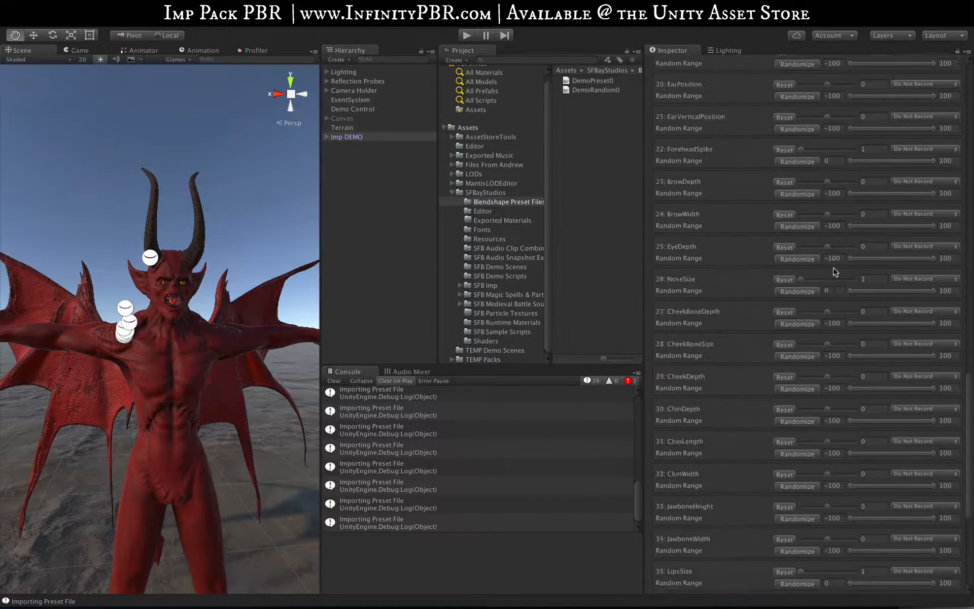
scroll(852, 261, "up", 3)
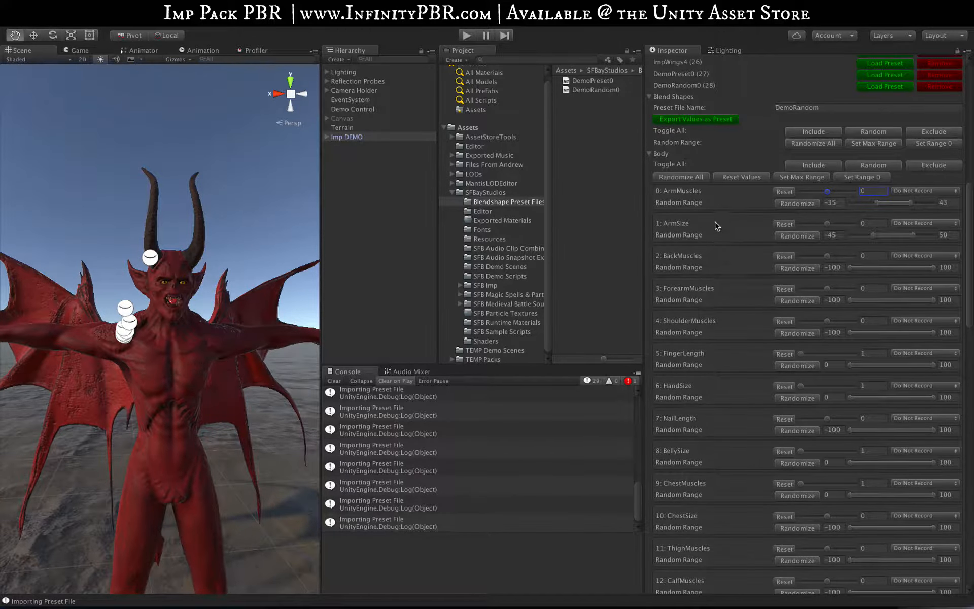
Set the CraniumSize and EarLength blend shapes to Random on Load
scroll(716, 226, "down", 15)
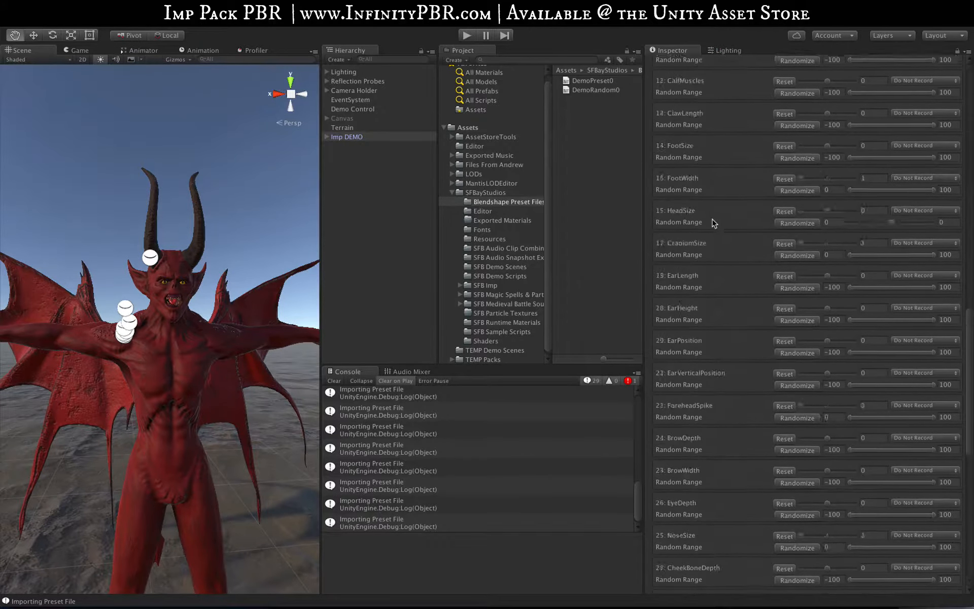
scroll(686, 188, "up", 2)
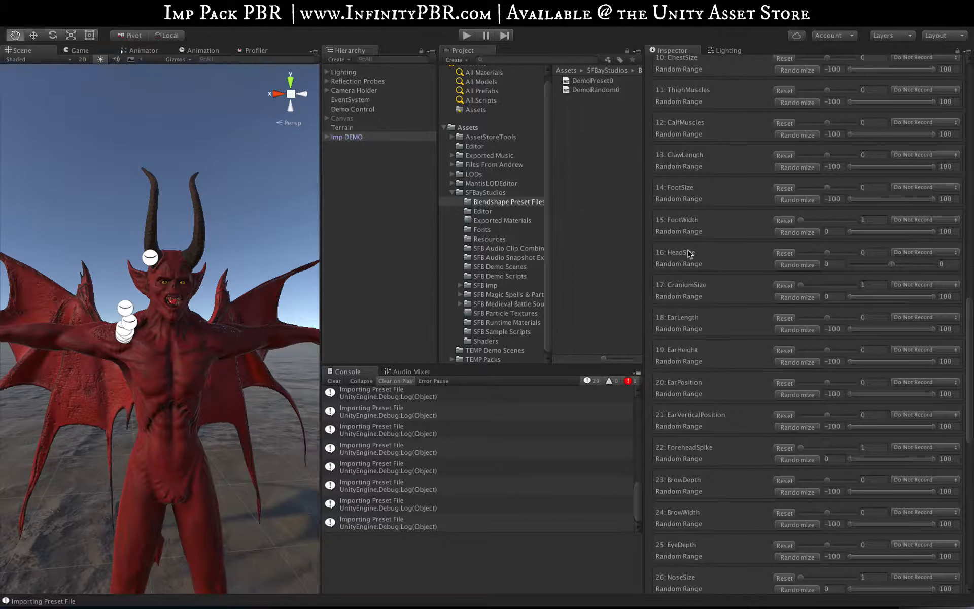
scroll(689, 254, "down", 2)
left_click(951, 244)
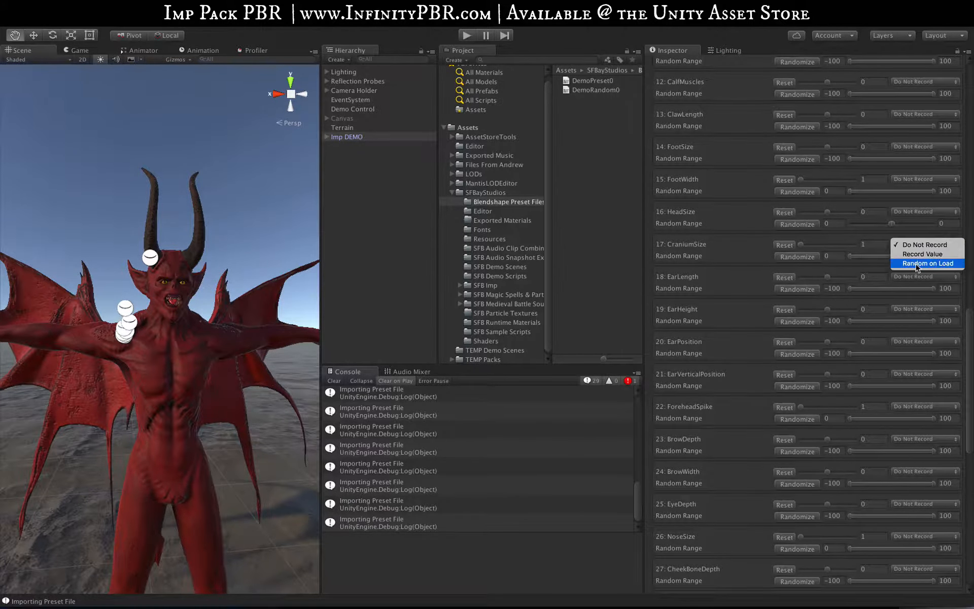
left_click(916, 268)
mouse_move(908, 275)
left_mouse_down()
mouse_move(912, 287)
mouse_move(890, 280)
left_mouse_up()
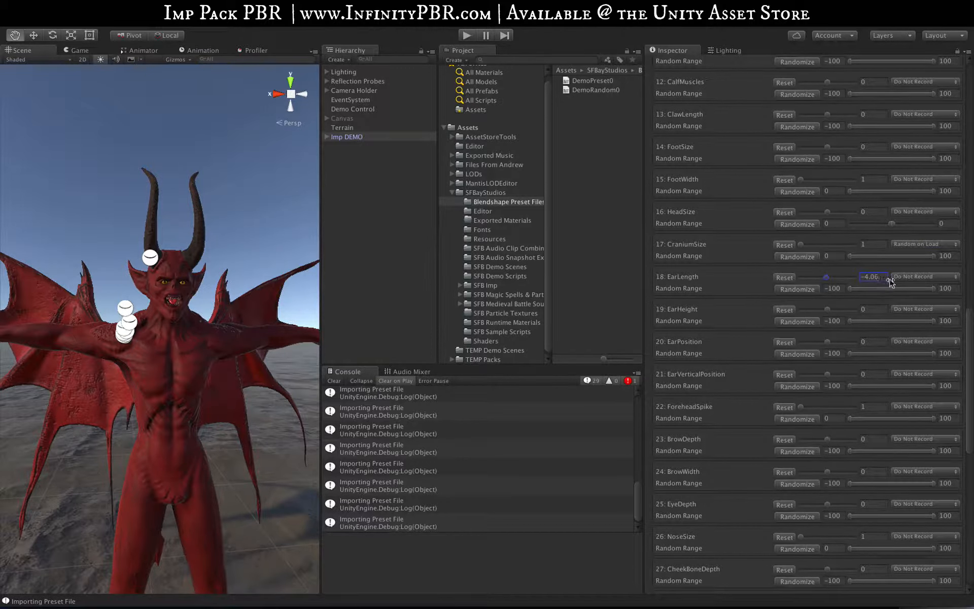
left_click(910, 278)
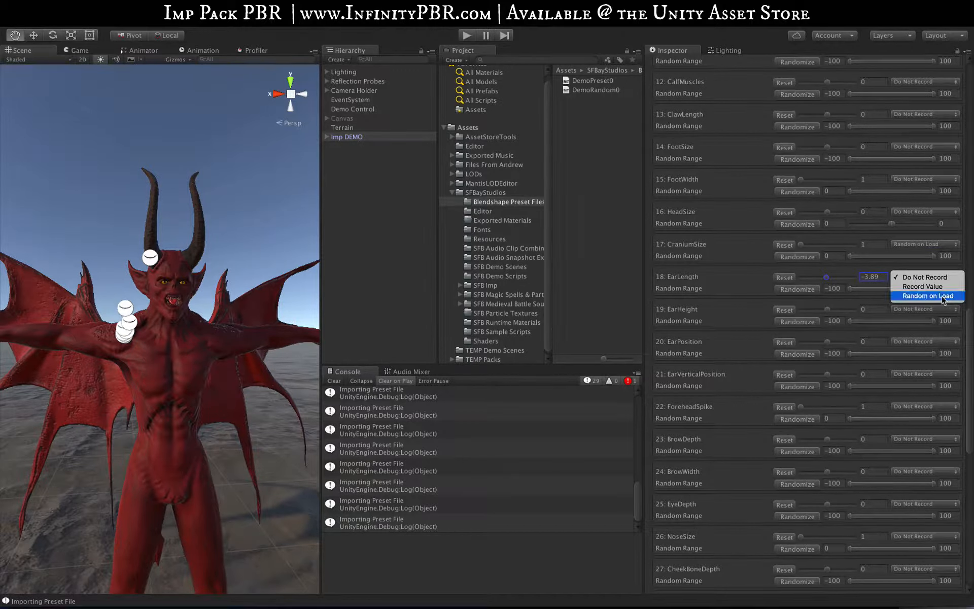
left_click(939, 299)
Set the remaining ear shapes, ForeheadSpike, BrowDepth, BrowWidth, EyeDepth and NoseSize to Random on Load
left_click_drag(953, 310, 949, 394)
left_click_drag(949, 407, 948, 426)
left_click_drag(948, 440, 947, 459)
left_click_drag(949, 471, 948, 491)
left_click_drag(949, 504, 948, 523)
left_click_drag(949, 537, 947, 555)
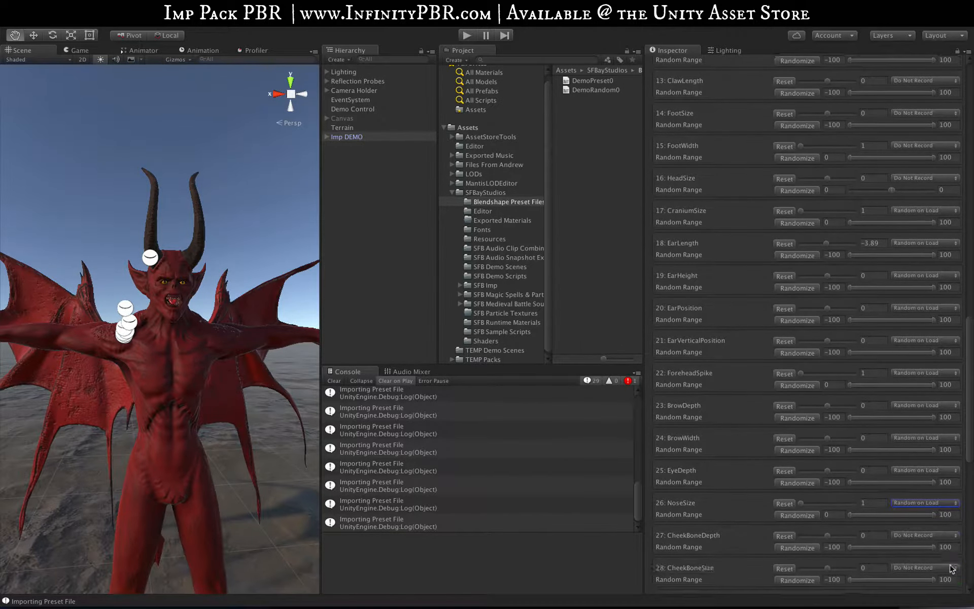
Set all cheekbone, cheek, chin, jawbone and lips blend shapes, from CheekBoneDepth through LipsSize, to Random on Load
scroll(942, 406, "down", 9)
left_click_drag(942, 385, 945, 404)
left_click_drag(948, 353, 947, 372)
left_click_drag(950, 322, 948, 339)
left_click_drag(950, 289, 948, 307)
left_click_drag(950, 257, 948, 275)
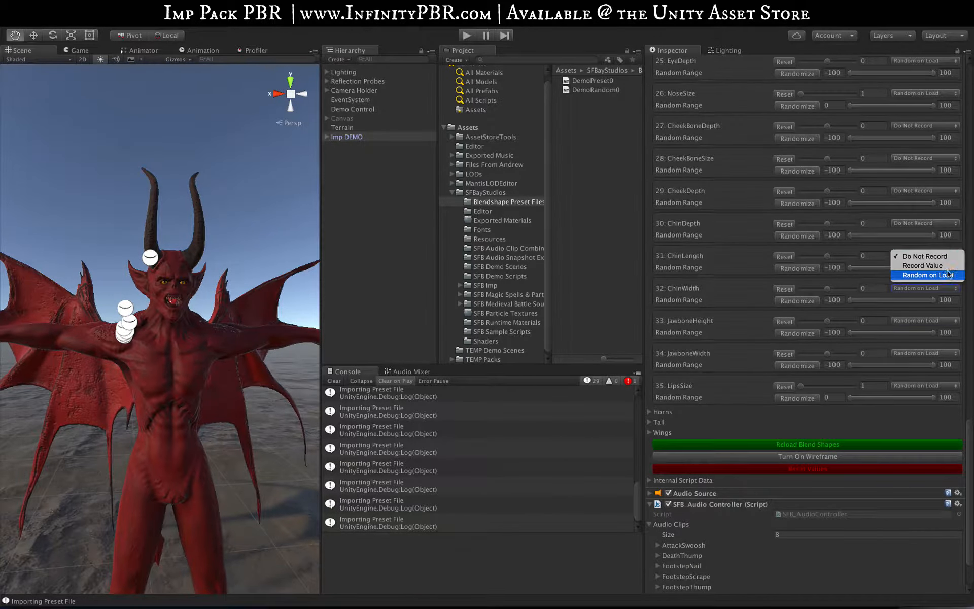
left_click_drag(950, 224, 948, 241)
left_click_drag(951, 191, 949, 209)
left_click_drag(950, 159, 949, 177)
left_click_drag(948, 127, 946, 145)
Export the face-only random settings as a preset named DemoRandomFace
scroll(765, 411, "up", 20)
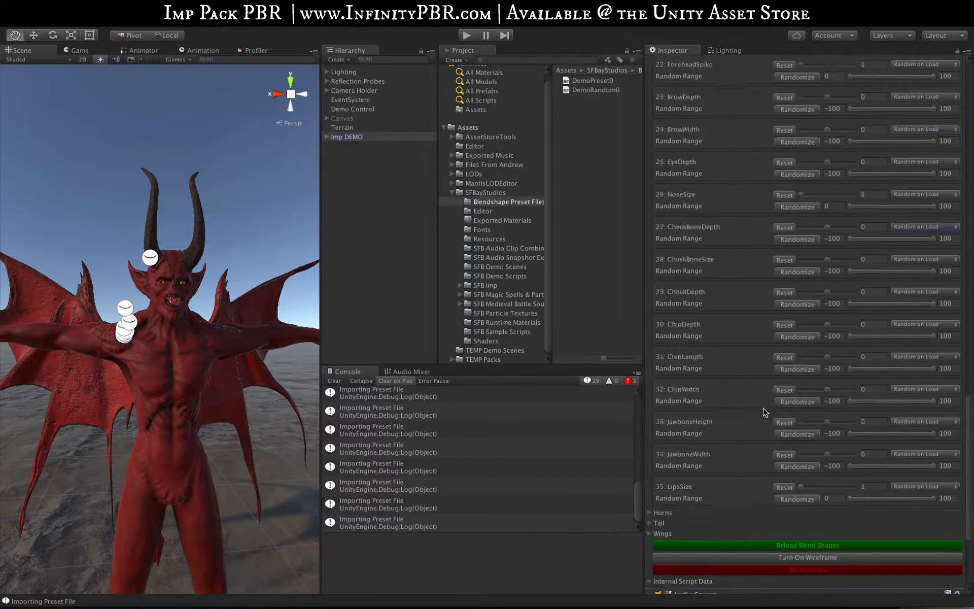
scroll(760, 404, "up", 3)
scroll(705, 201, "down", 18)
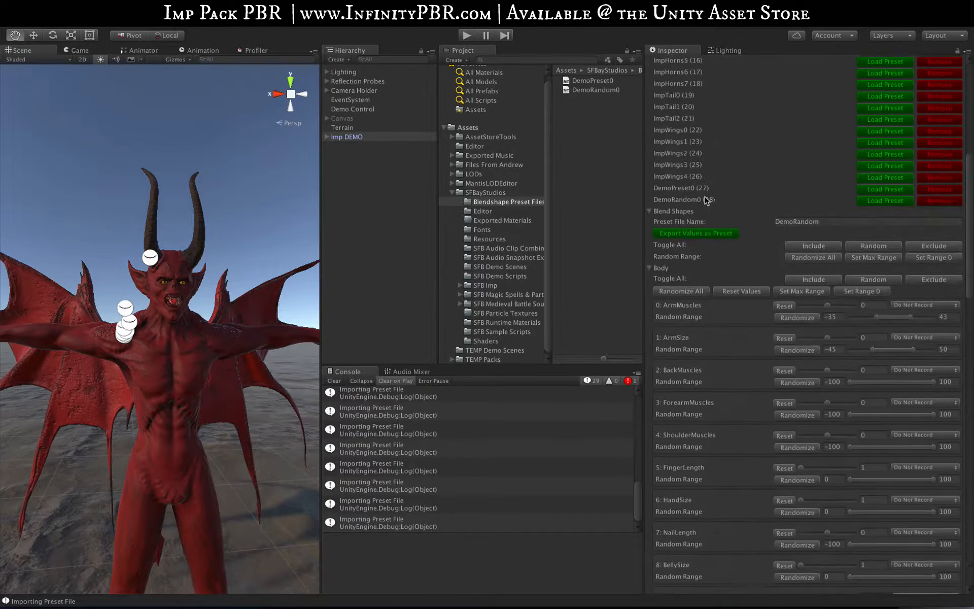
left_click(819, 205)
left_click(819, 205)
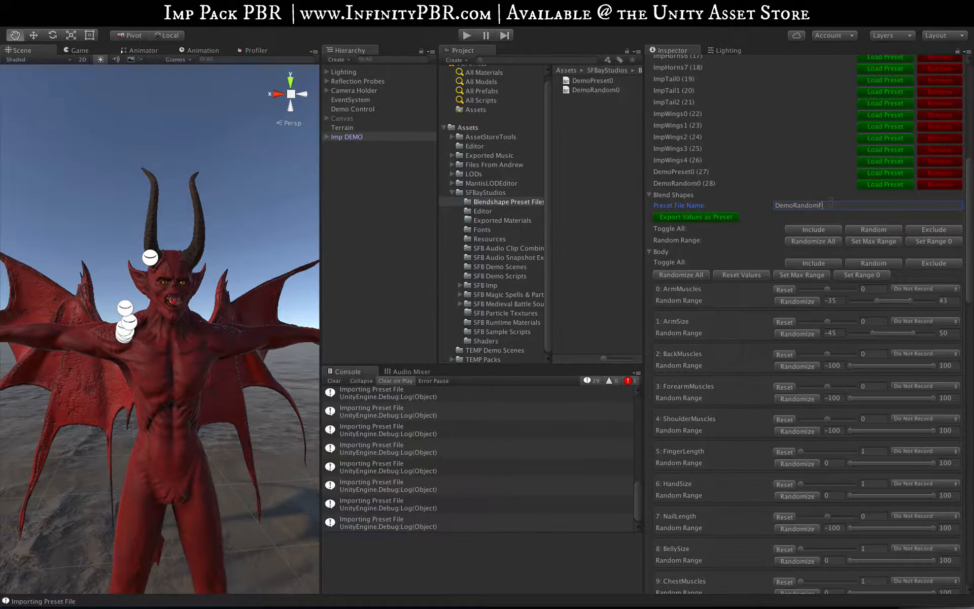
left_click(696, 216)
Inspect the contents of the DemoRandomFace0 file and add it to the Imp DEMO object's list of preset files
left_click(603, 99)
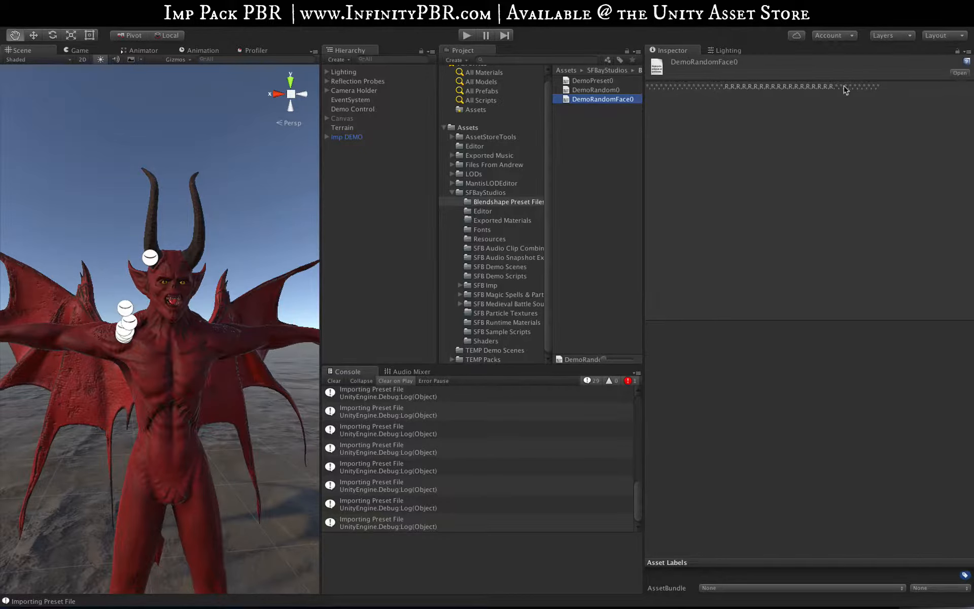
left_click(384, 137)
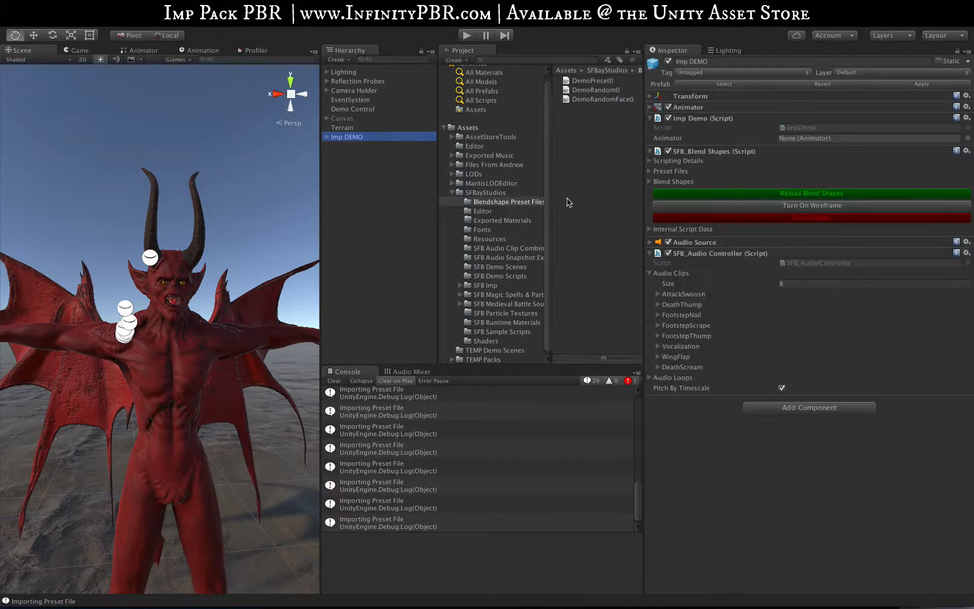
left_click_drag(592, 98, 705, 216)
Load the DemoRandomFace0 preset repeatedly to generate different random faces on the imp
left_click(873, 563)
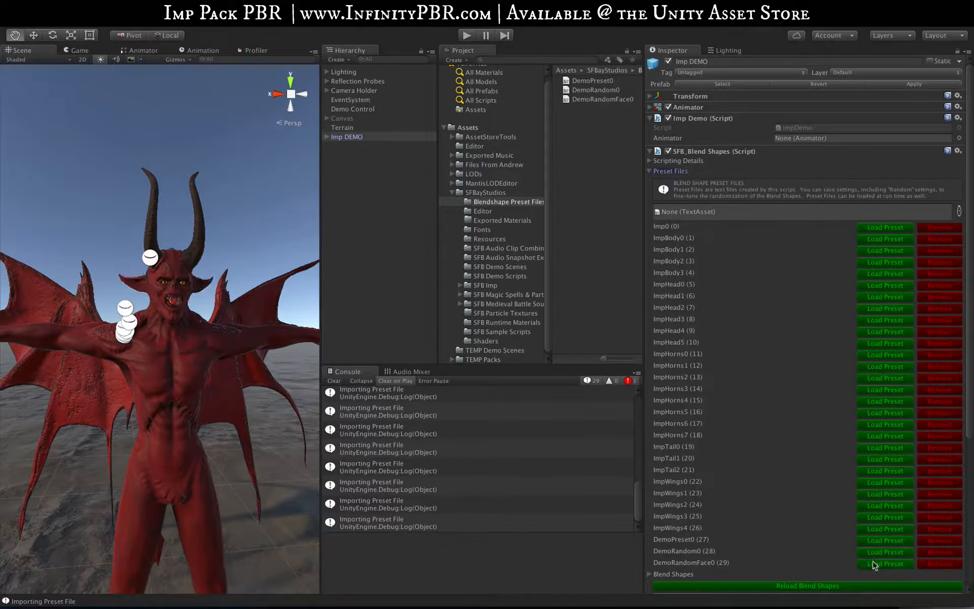
left_click(874, 564)
left_click(873, 564)
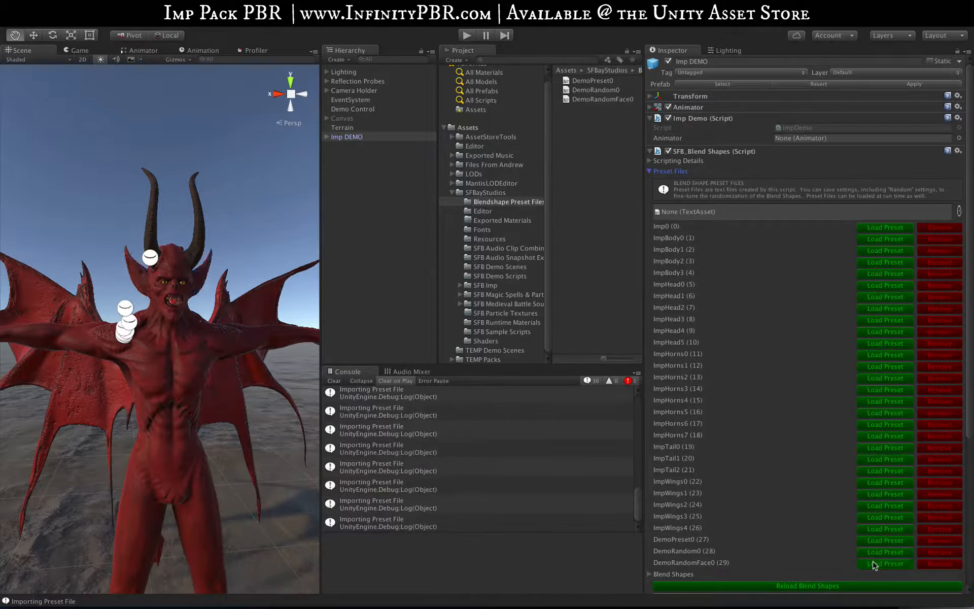
left_click(873, 564)
left_click(874, 564)
left_click(874, 564)
left_click(873, 564)
left_click(874, 564)
left_click(874, 564)
left_click(874, 564)
left_click(874, 564)
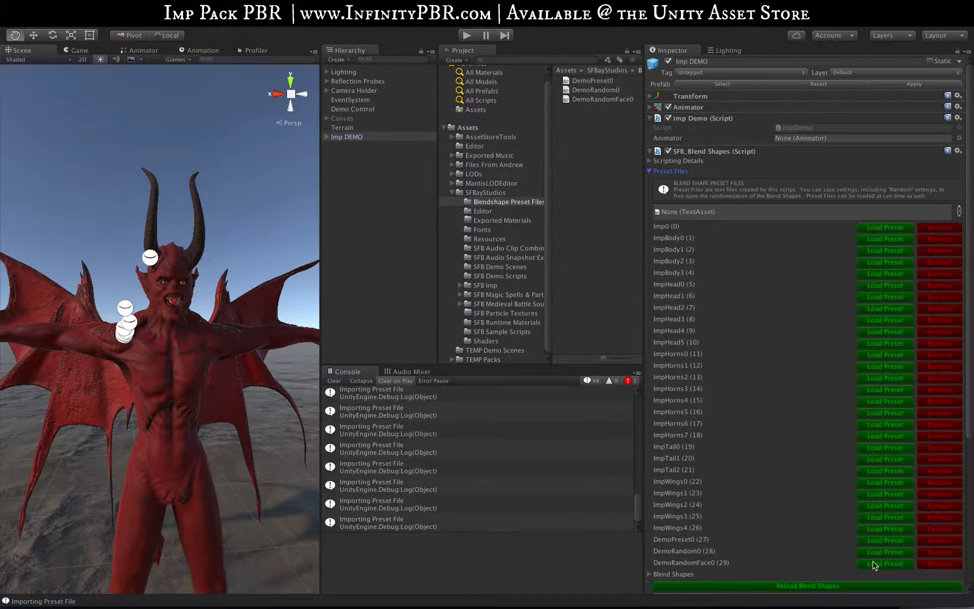
left_click(874, 564)
left_click(874, 564)
left_click(874, 564)
left_click(873, 564)
left_click(873, 564)
left_click(873, 564)
left_click(873, 564)
left_click(873, 564)
left_click(873, 564)
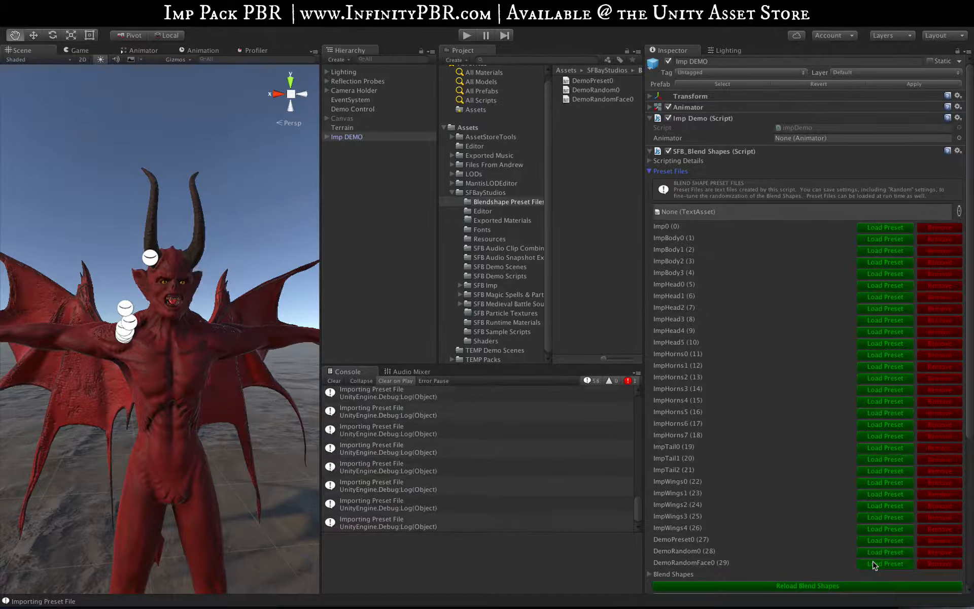
left_click(874, 564)
left_click(873, 564)
left_click(873, 564)
left_click(873, 564)
left_click(874, 564)
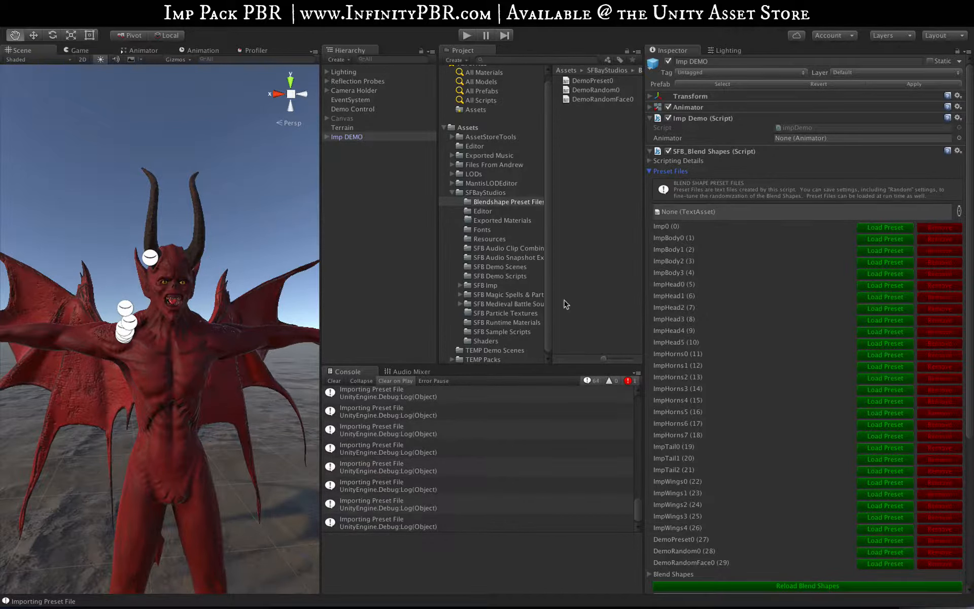
Switch from the Scene view to the Game view
left_click(75, 50)
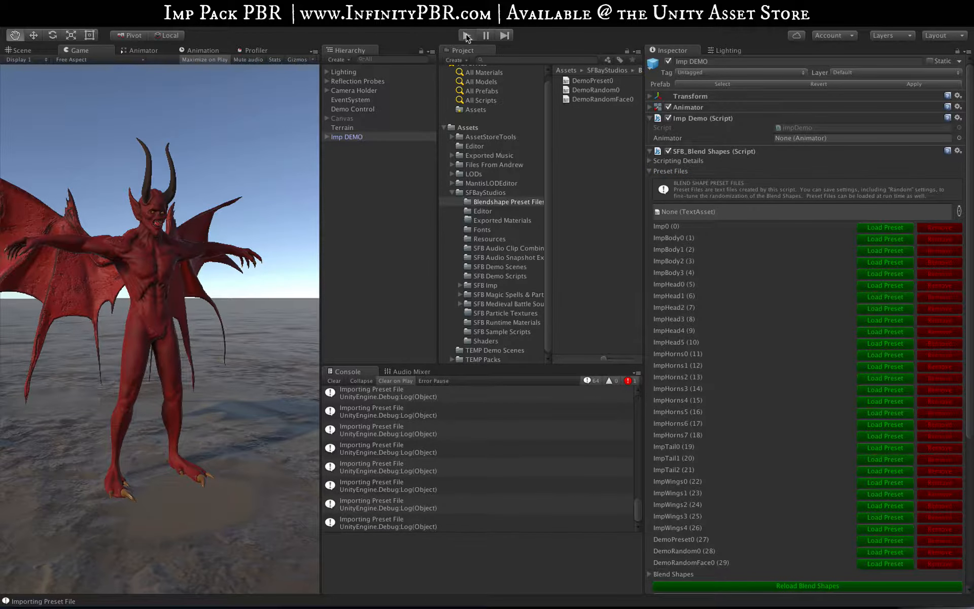